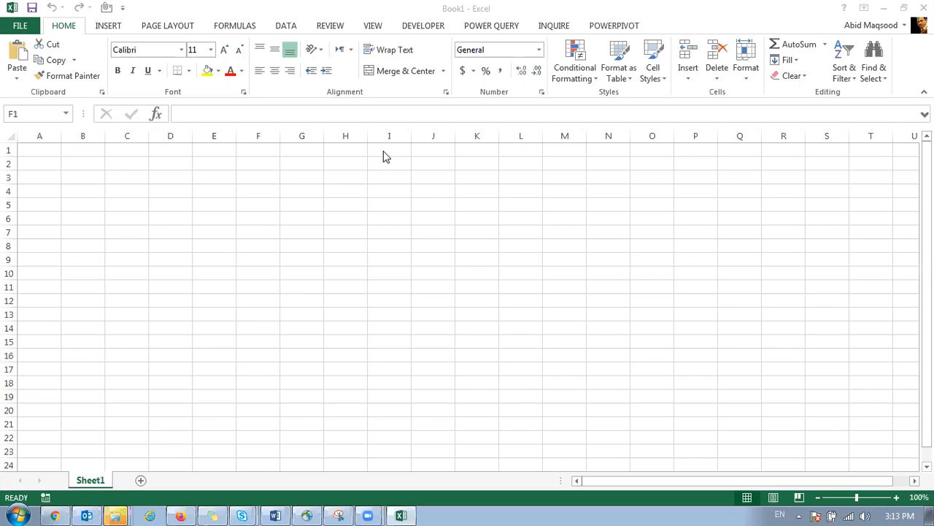
Check in the COM Add-Ins list that Microsoft Office PowerPivot for Excel 2013 is enabled.
{"action": "left_click", "coordinate": [599, 29]}
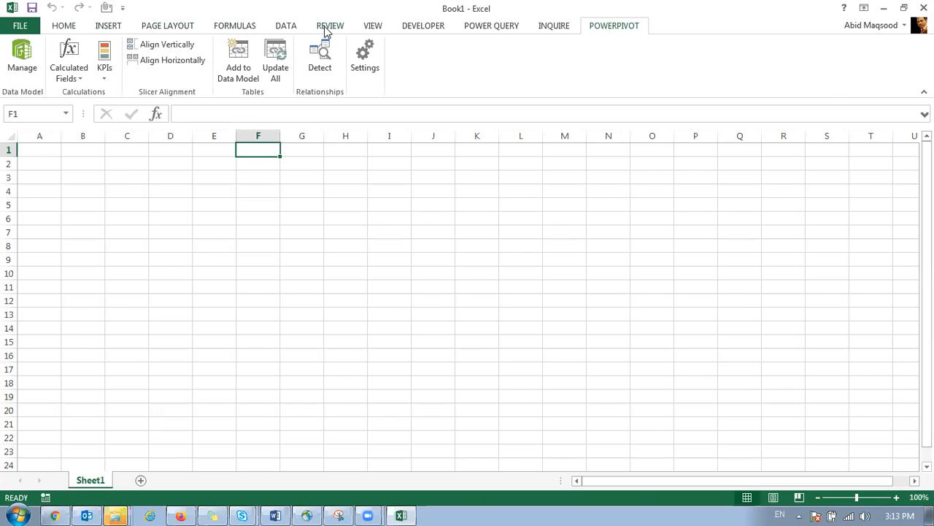
{"action": "left_click", "coordinate": [372, 28]}
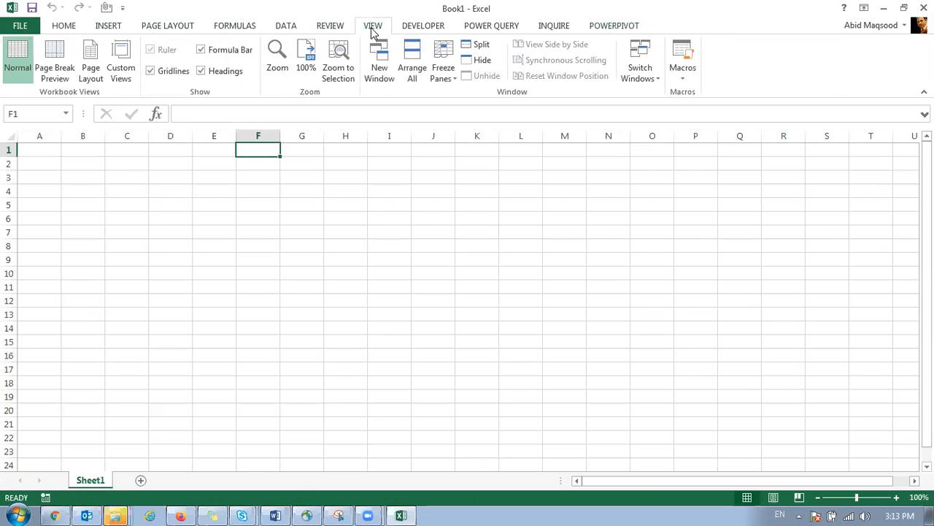
{"action": "left_click", "coordinate": [421, 33]}
{"action": "left_click", "coordinate": [219, 62]}
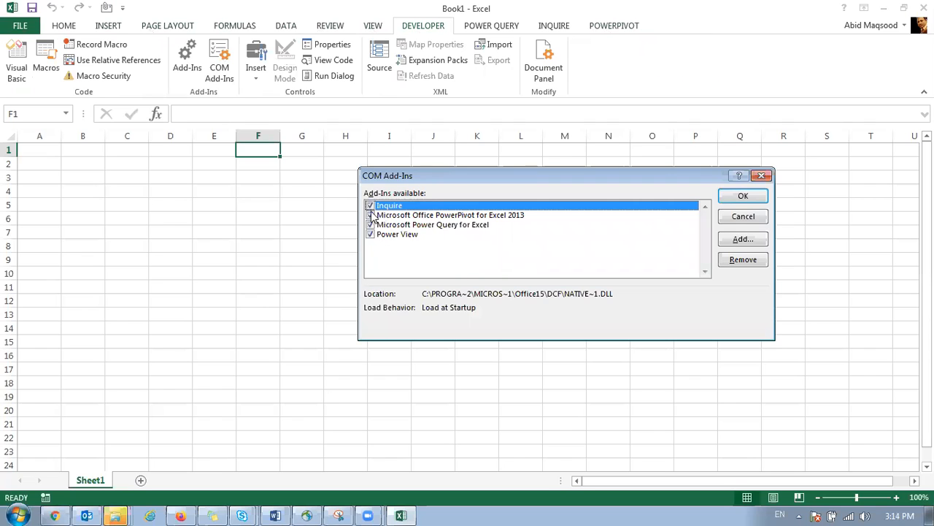
{"action": "left_click", "coordinate": [742, 196]}
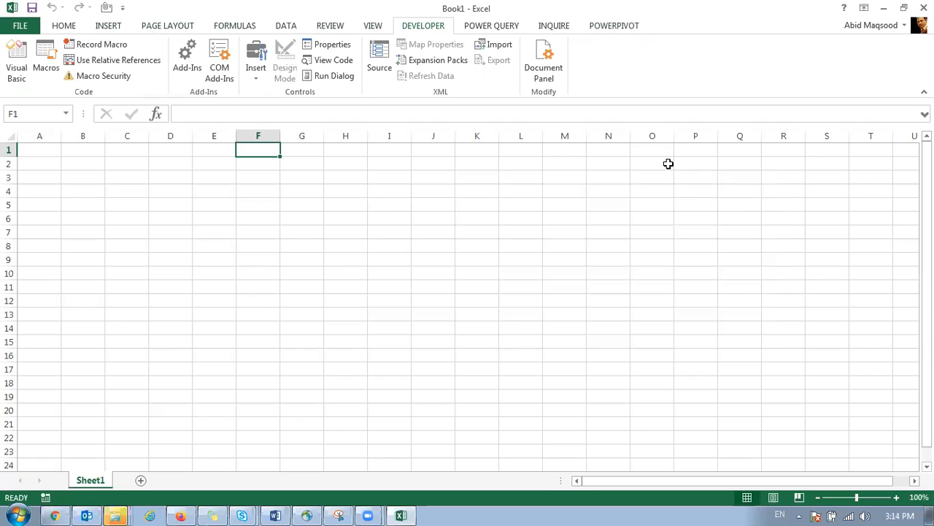
Examine the support and diagnostics page of the PowerPivot settings, leaving its options as they are.
{"action": "left_click", "coordinate": [621, 29]}
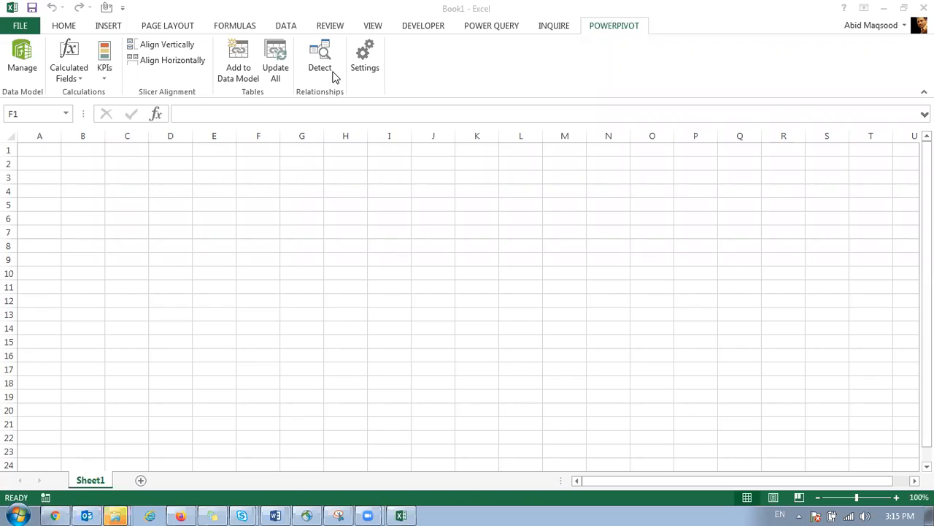
{"action": "left_click", "coordinate": [367, 64]}
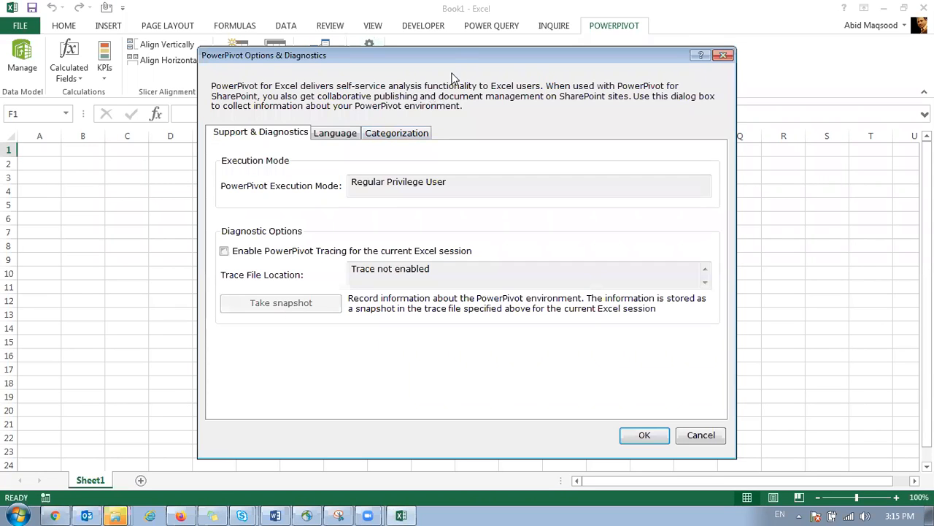
{"action": "left_click_drag", "start_coordinate": [456, 55], "coordinate": [414, 57]}
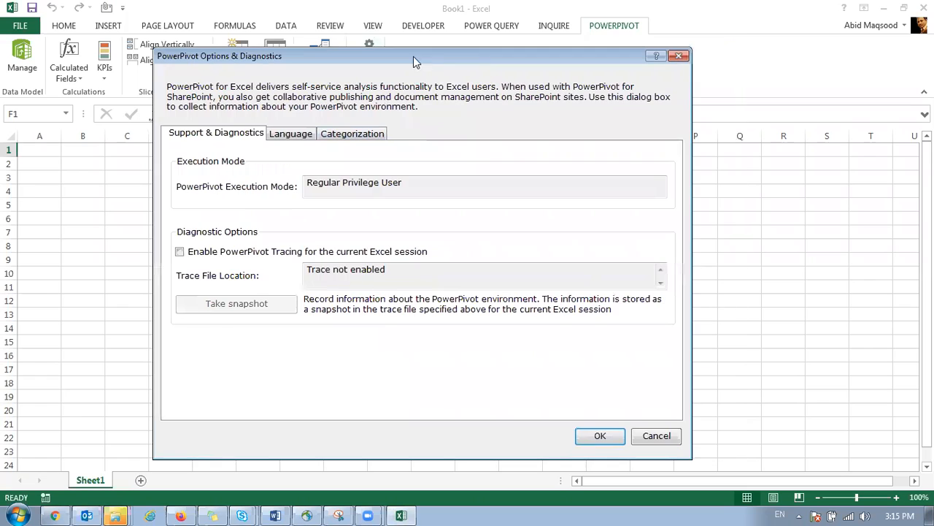
{"action": "left_click", "coordinate": [685, 55]}
Open the PowerPivot data model window and examine the import sources offered for databases and data services.
{"action": "left_click", "coordinate": [22, 62]}
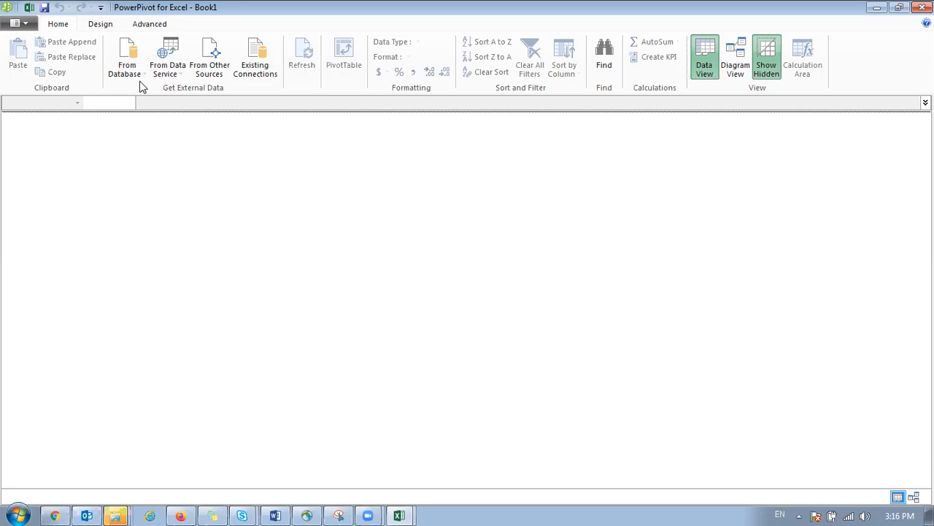
{"action": "left_click", "coordinate": [134, 58]}
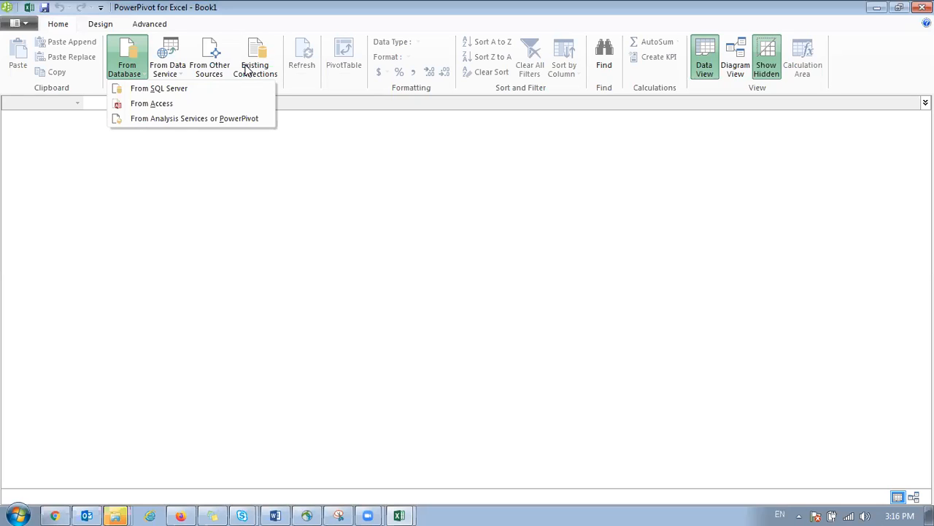
{"action": "left_click", "coordinate": [175, 73]}
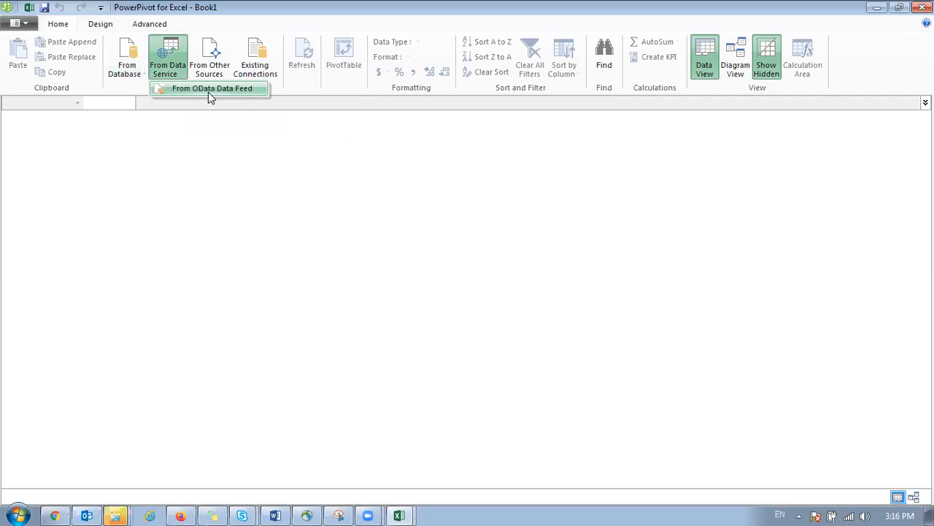
{"action": "left_click", "coordinate": [230, 12]}
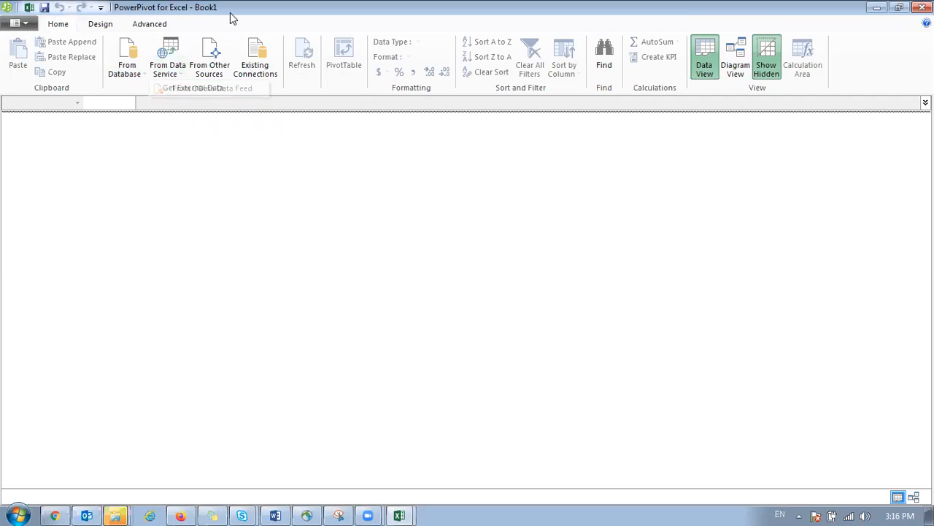
Examine the relational database sources in the Table Import Wizard, from Microsoft SQL Azure through Access, Oracle, Teradata and Sybase.
{"action": "left_click", "coordinate": [225, 60]}
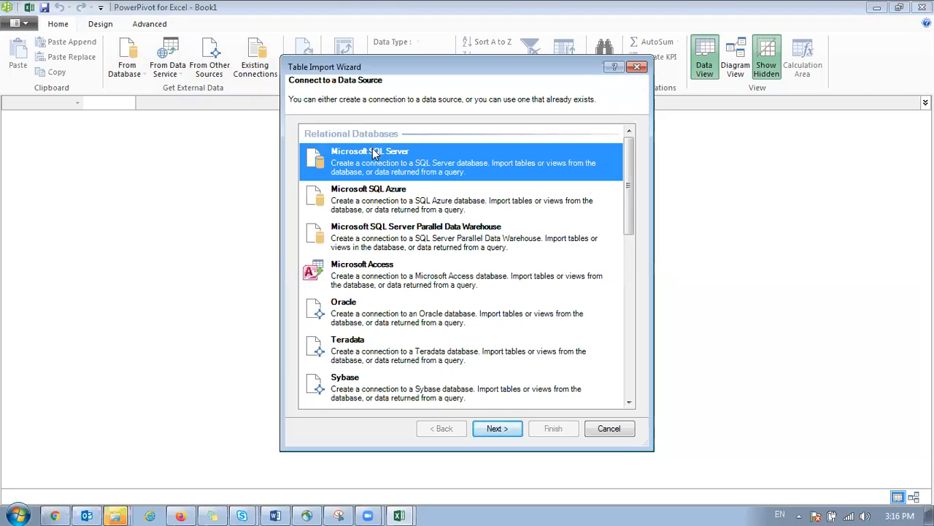
{"action": "left_click", "coordinate": [389, 211]}
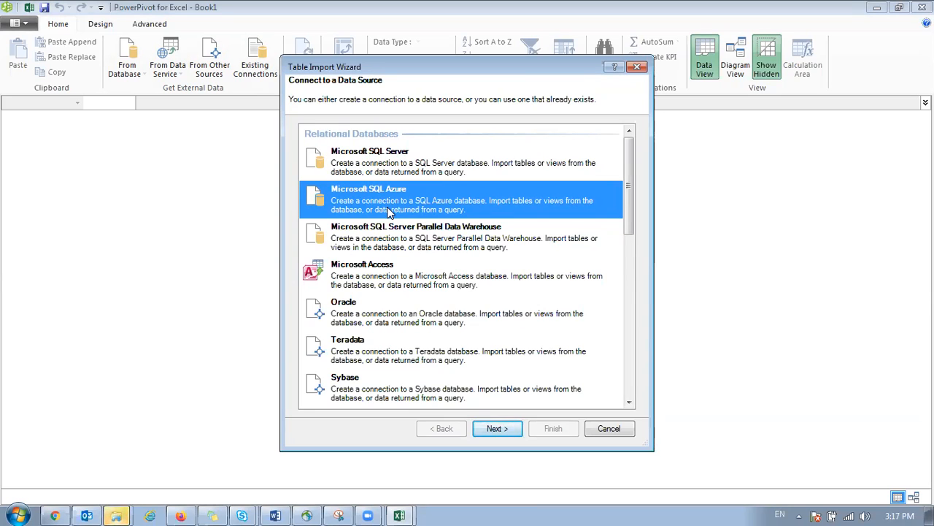
{"action": "left_click", "coordinate": [376, 248]}
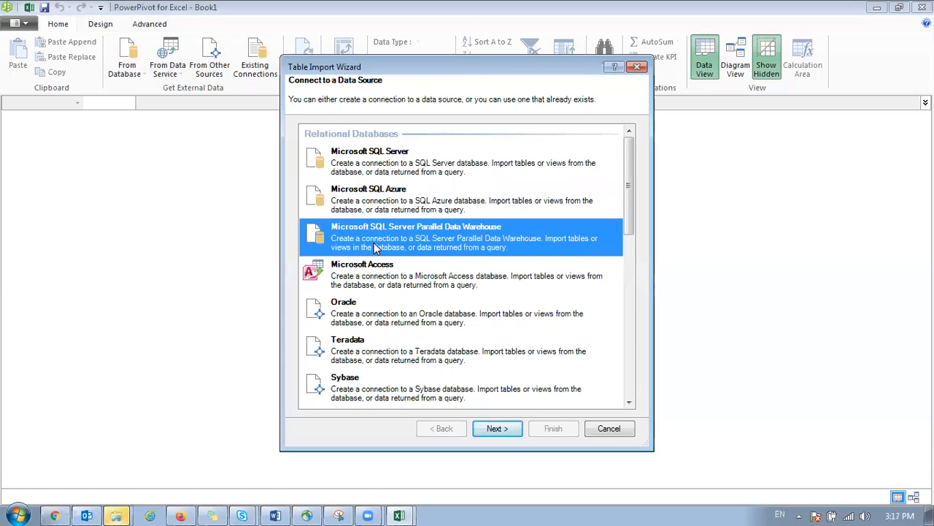
{"action": "scroll", "coordinate": [427, 249], "scroll_direction": "down", "scroll_amount": 1}
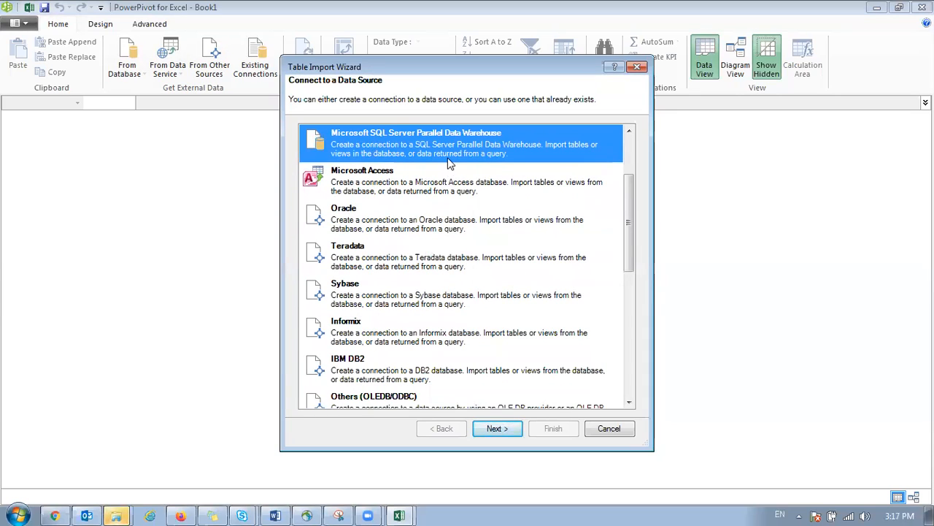
{"action": "left_click", "coordinate": [374, 180]}
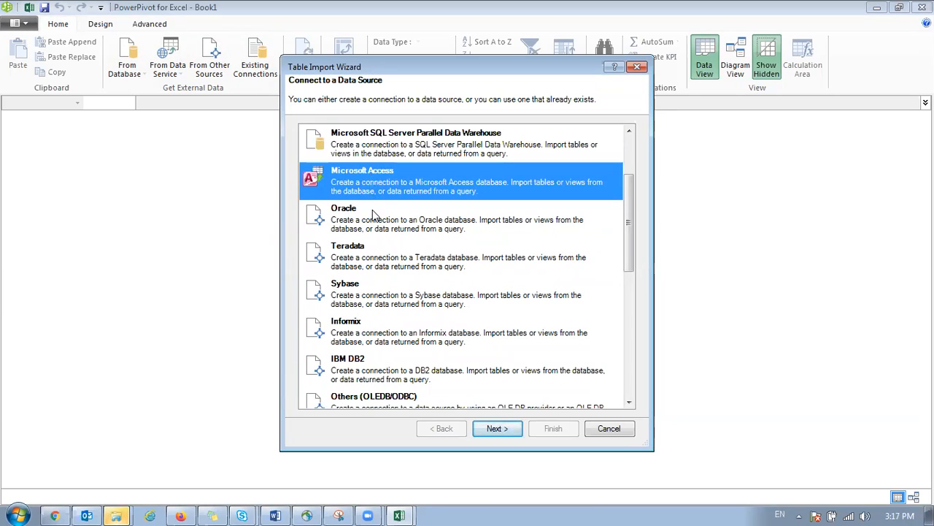
{"action": "left_click", "coordinate": [376, 218]}
{"action": "left_click", "coordinate": [376, 249]}
{"action": "left_click", "coordinate": [374, 300]}
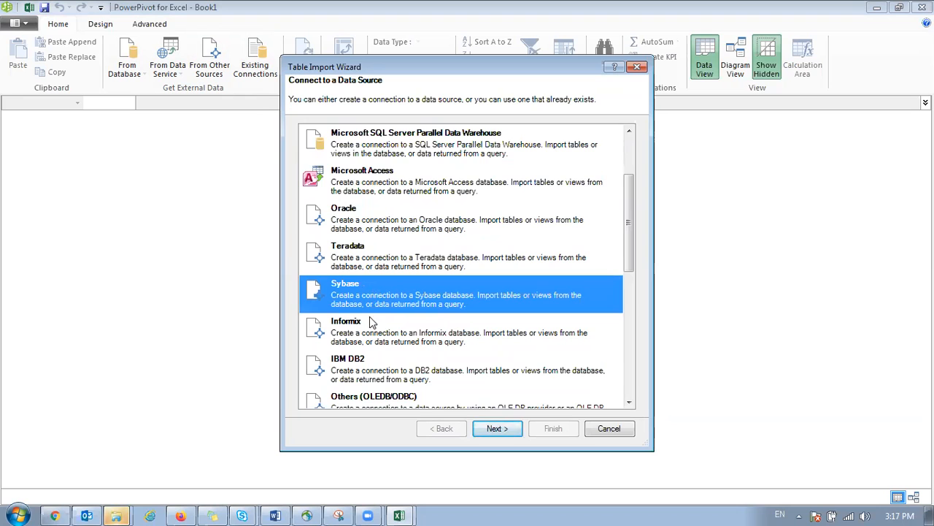
Look through the wizard's remaining data feed, Excel File and Text File sources, and leave it without importing.
{"action": "scroll", "coordinate": [365, 305], "scroll_direction": "down", "scroll_amount": 3}
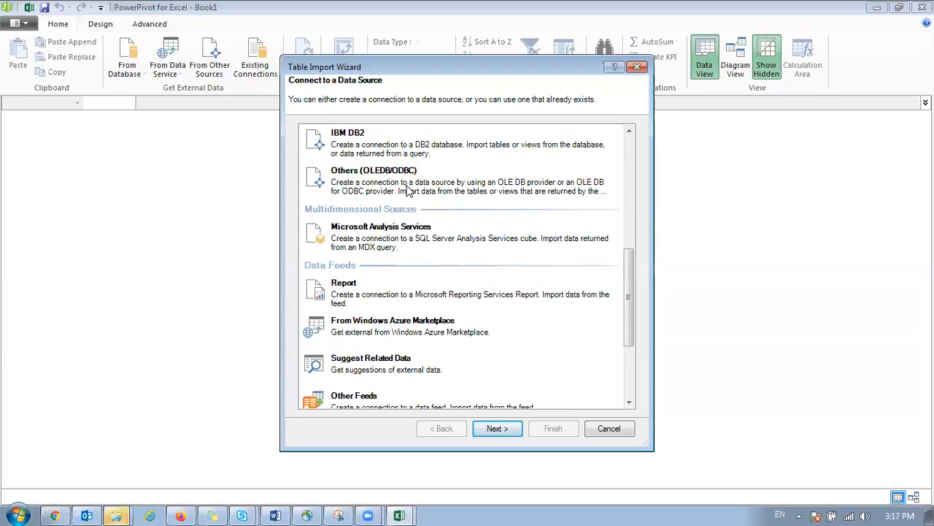
{"action": "scroll", "coordinate": [408, 192], "scroll_direction": "up", "scroll_amount": 1}
{"action": "scroll", "coordinate": [385, 263], "scroll_direction": "down", "scroll_amount": 5}
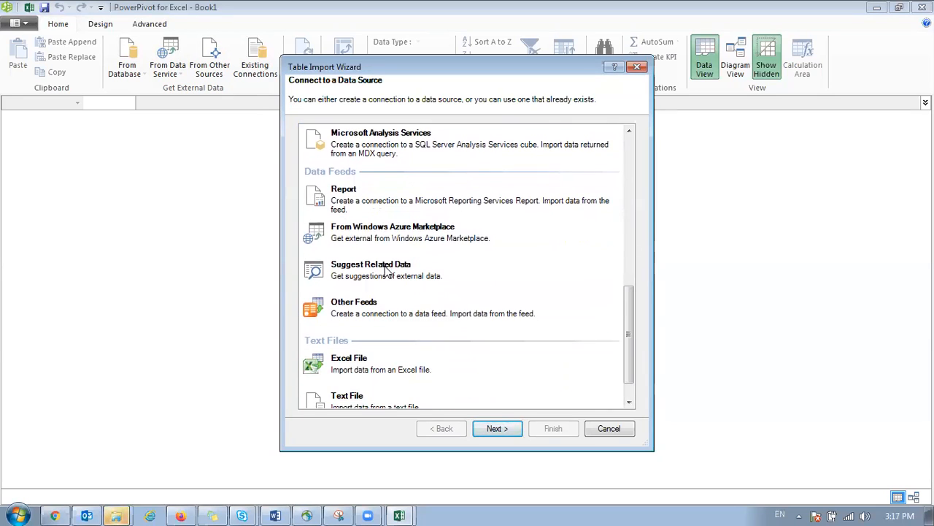
{"action": "scroll", "coordinate": [387, 248], "scroll_direction": "down", "scroll_amount": 1}
{"action": "left_click", "coordinate": [402, 326]}
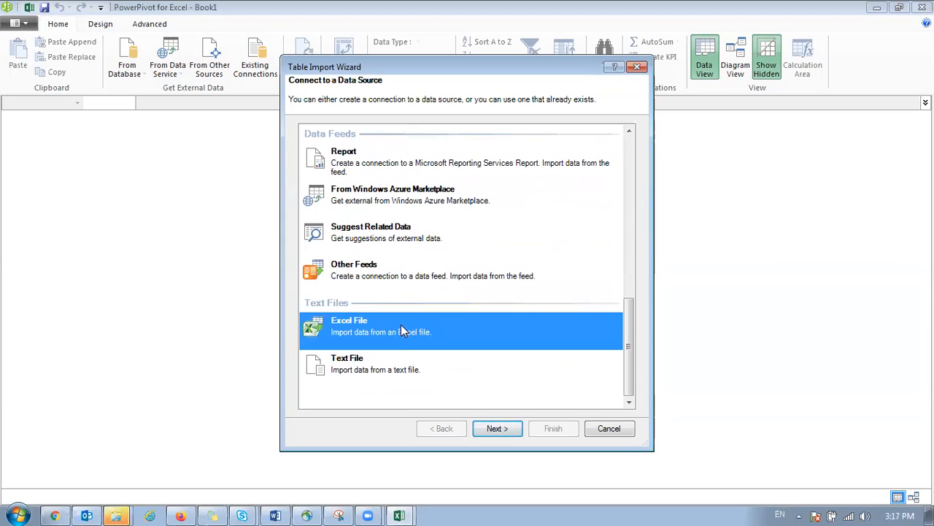
{"action": "left_click", "coordinate": [403, 365]}
{"action": "left_click", "coordinate": [410, 334]}
{"action": "left_click", "coordinate": [402, 369]}
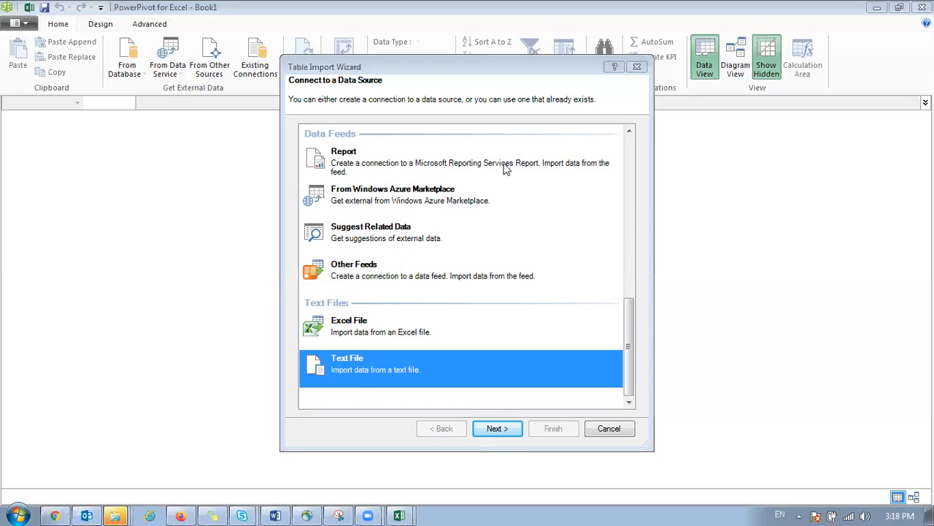
{"action": "left_click", "coordinate": [406, 339]}
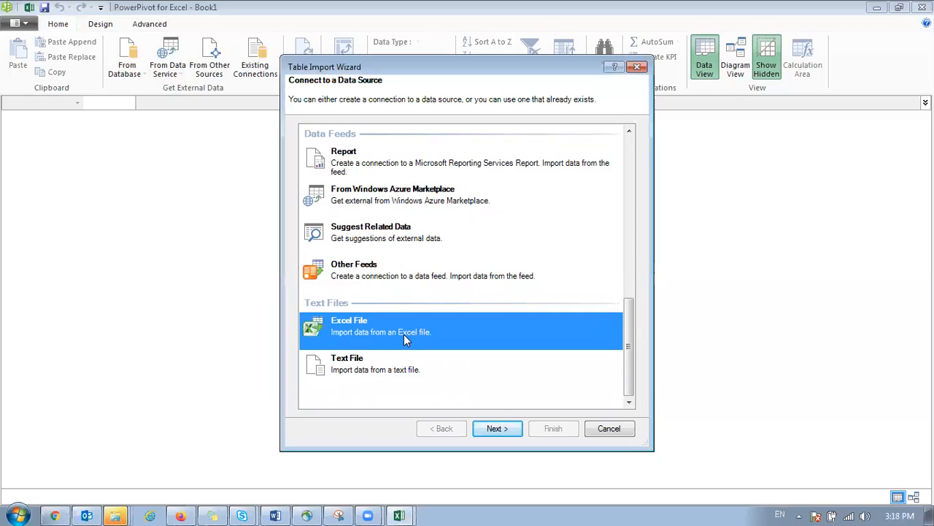
{"action": "left_click", "coordinate": [398, 363]}
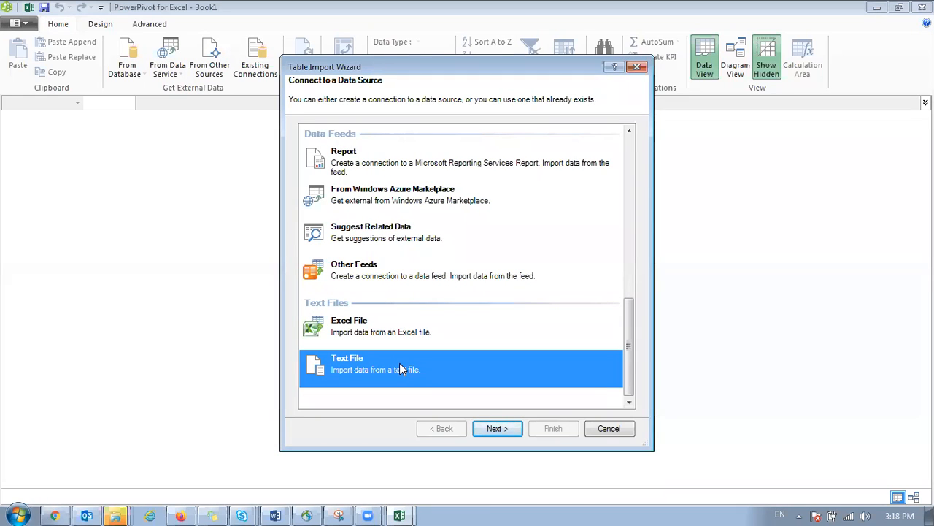
{"action": "left_click", "coordinate": [606, 431]}
Review the existing data source connections and compare the model's Diagram View with its Data View.
{"action": "left_click", "coordinate": [276, 71]}
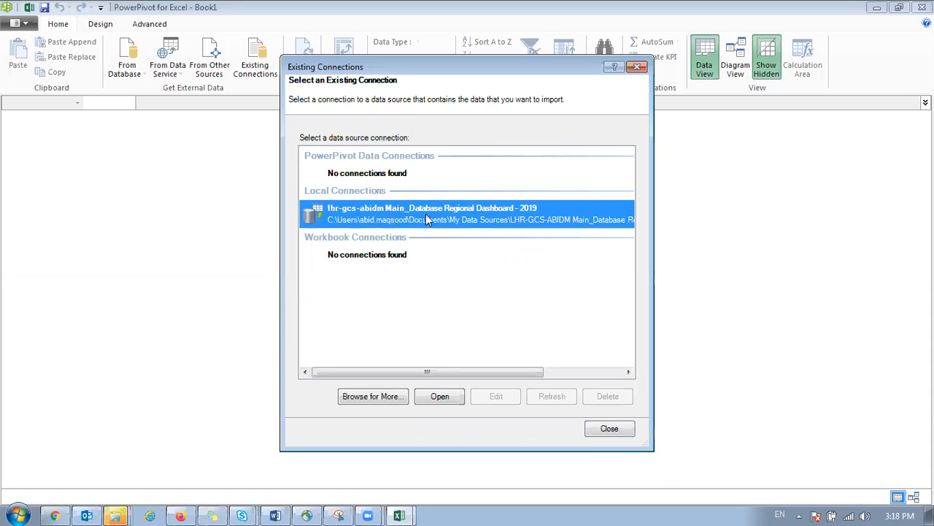
{"action": "left_click", "coordinate": [609, 429]}
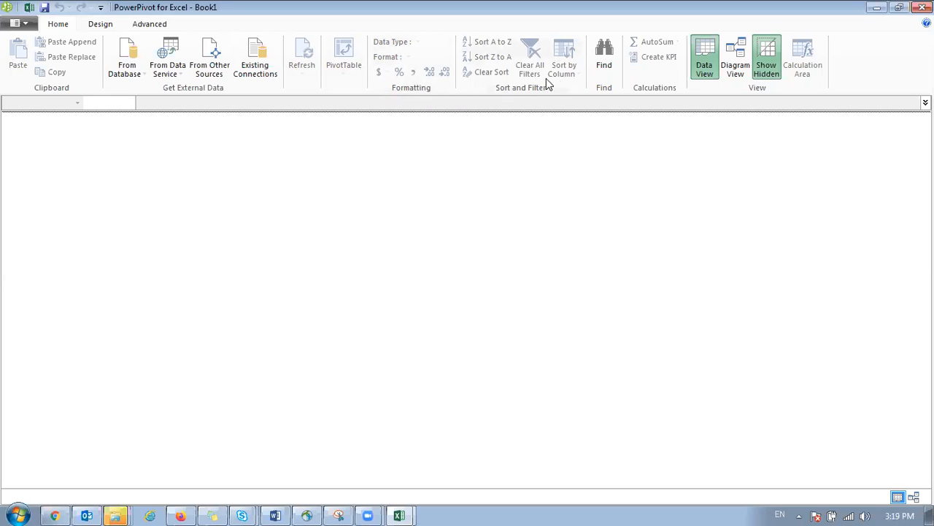
{"action": "left_click", "coordinate": [604, 67]}
{"action": "left_click", "coordinate": [738, 57]}
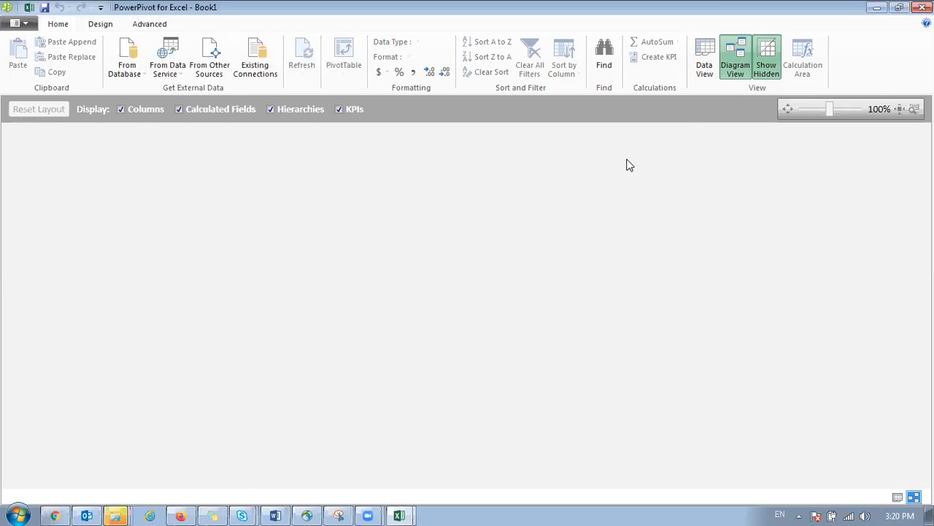
{"action": "left_click", "coordinate": [703, 65]}
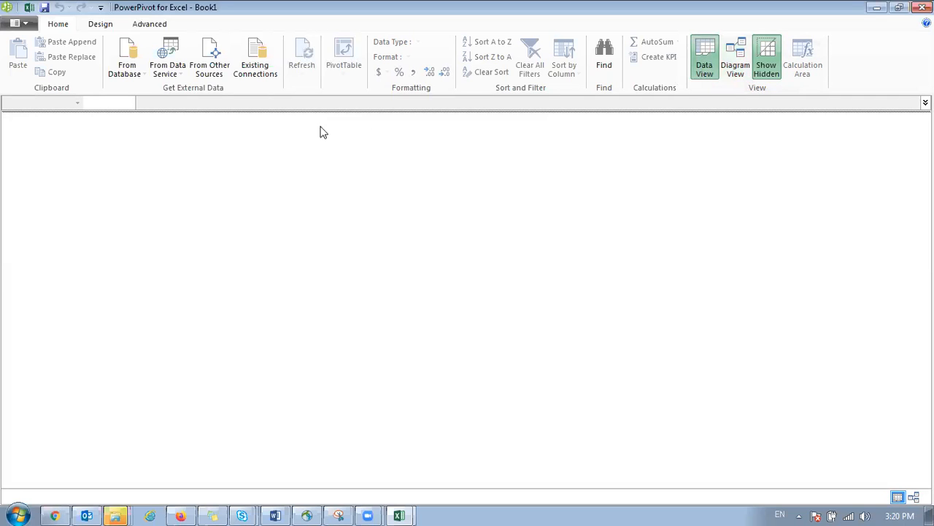
Examine the data model's calculation options and its design and advanced tools, and close the PowerPivot window.
{"action": "left_click", "coordinate": [100, 25]}
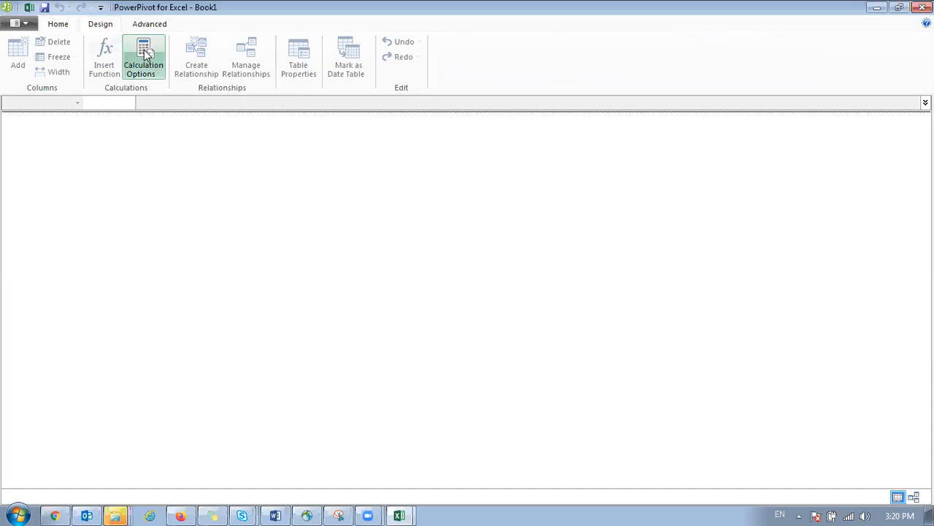
{"action": "left_click", "coordinate": [150, 71]}
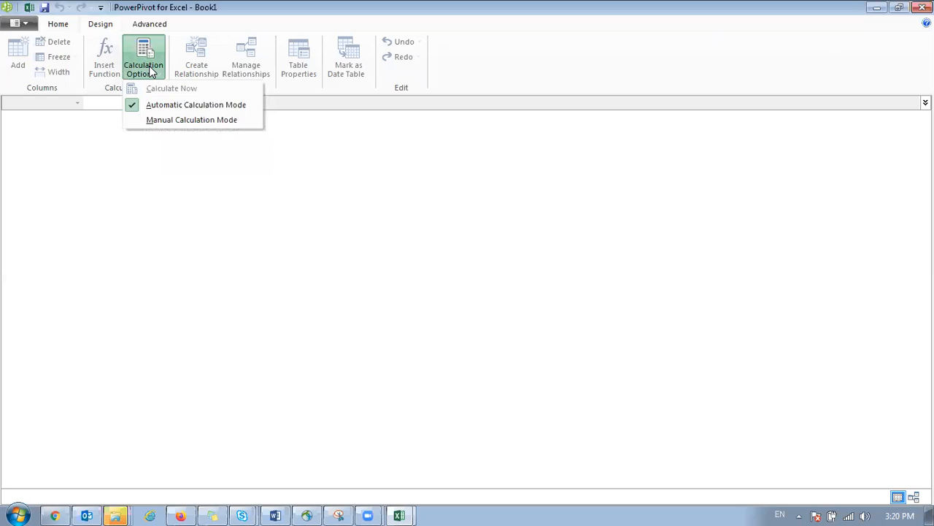
{"action": "left_click", "coordinate": [307, 8]}
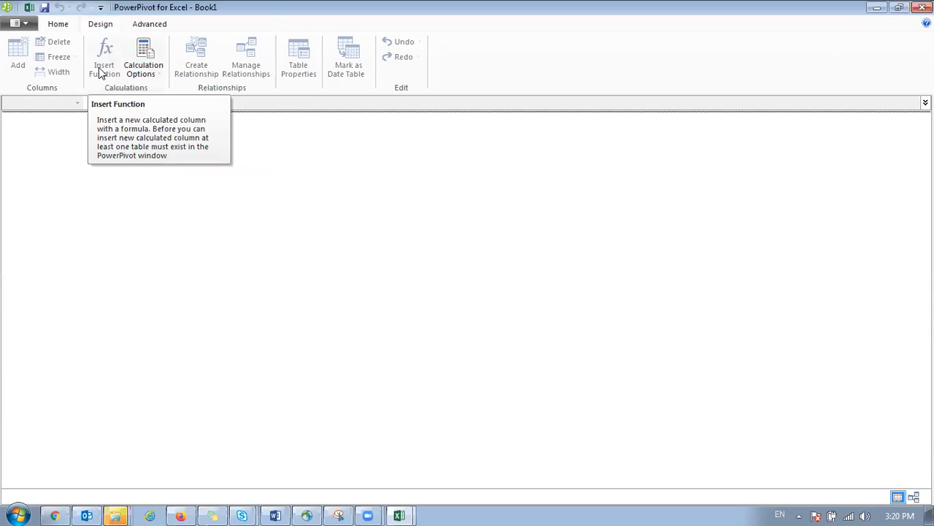
{"action": "left_click", "coordinate": [162, 24]}
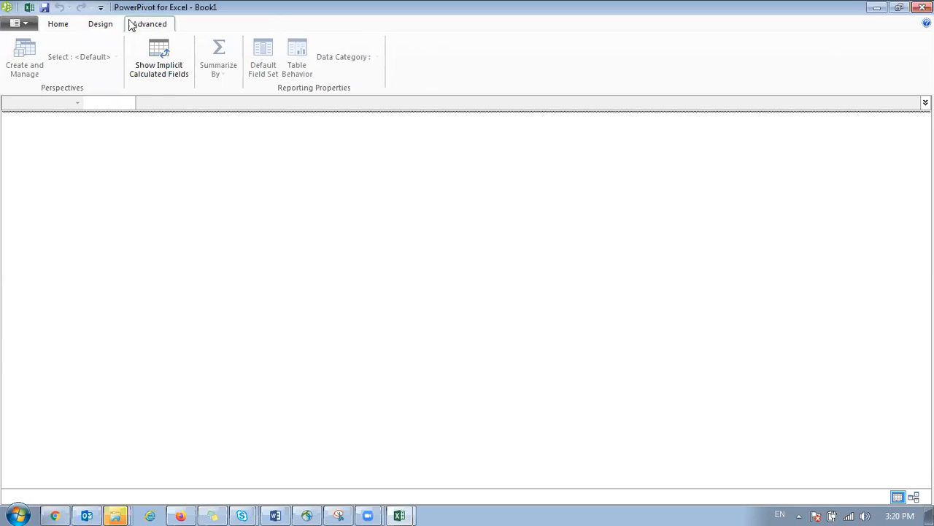
{"action": "left_click", "coordinate": [923, 7]}
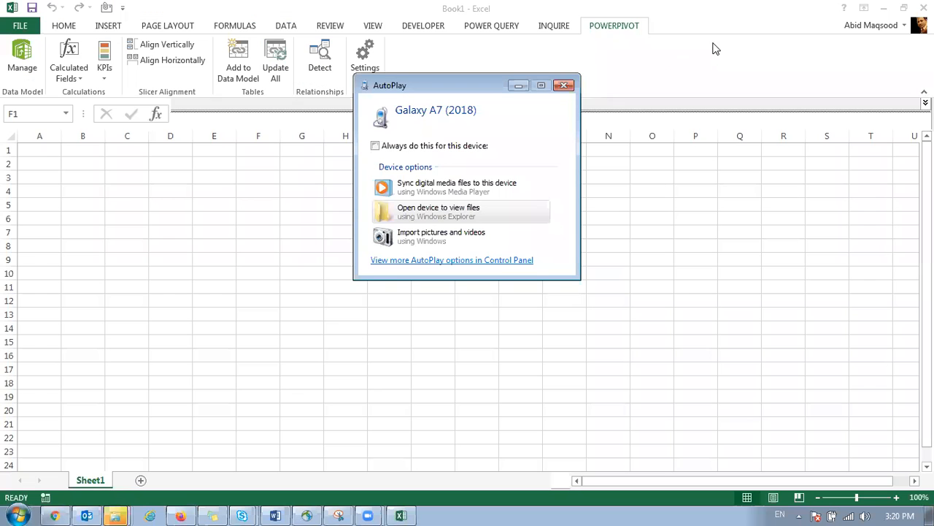
Dismiss the AutoPlay window for the connected phone and select cell E5 in the worksheet.
{"action": "left_click", "coordinate": [562, 88]}
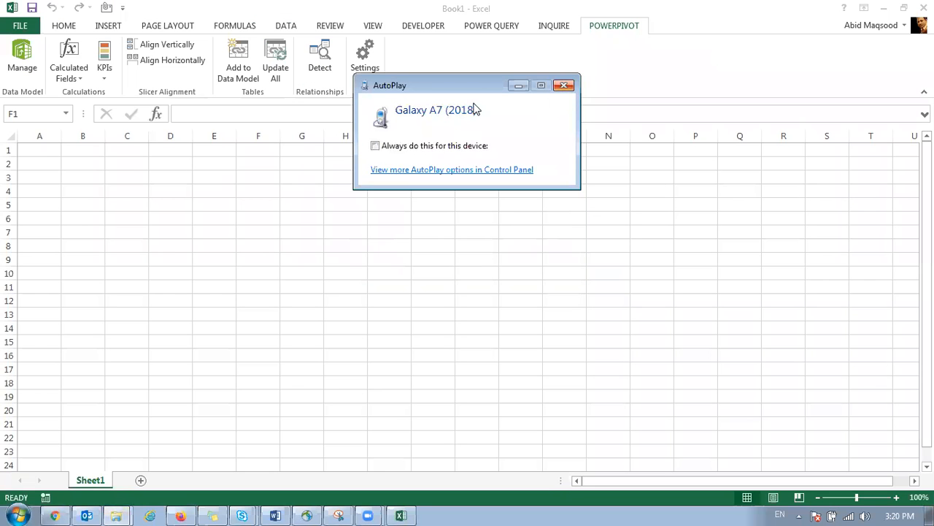
{"action": "left_click", "coordinate": [562, 88]}
{"action": "left_click", "coordinate": [260, 177]}
{"action": "left_click", "coordinate": [213, 200]}
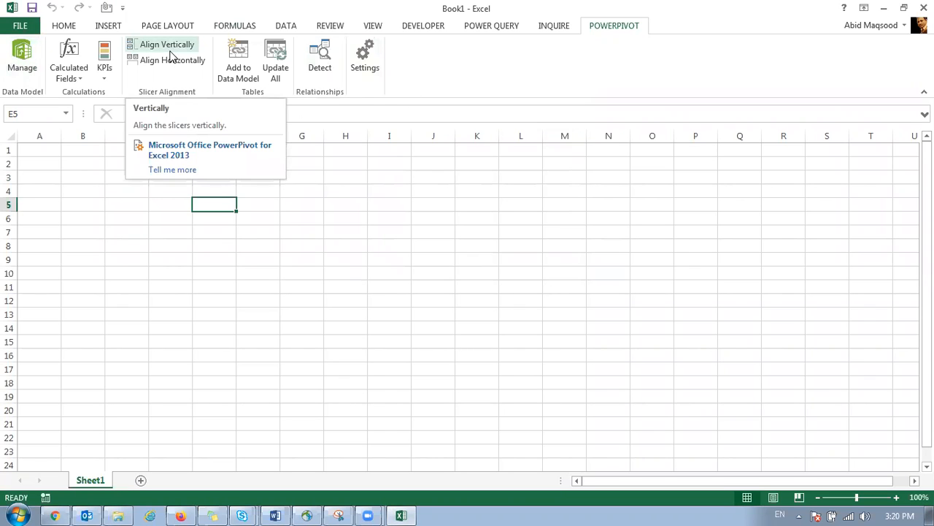
Look through Power Query's import sources for files, databases, Azure, online services and other sources without importing anything.
{"action": "left_click", "coordinate": [492, 25]}
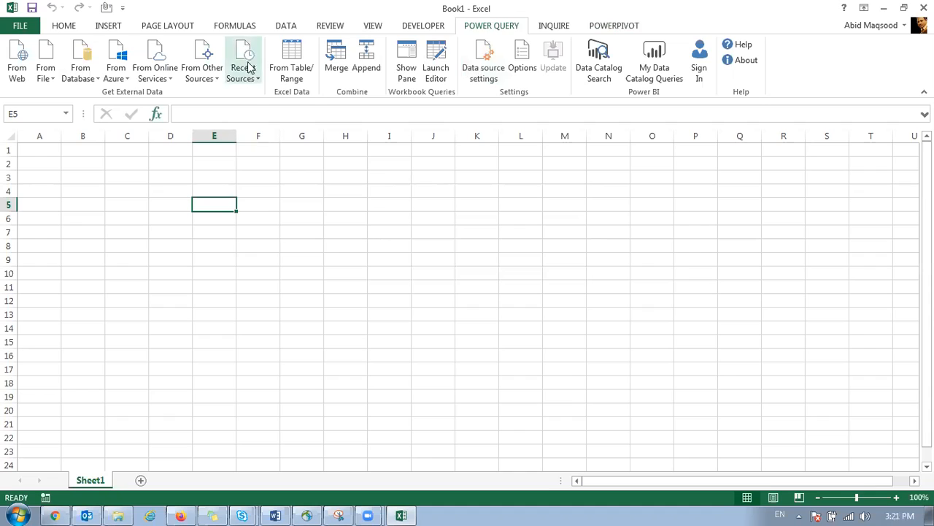
{"action": "left_click", "coordinate": [45, 73]}
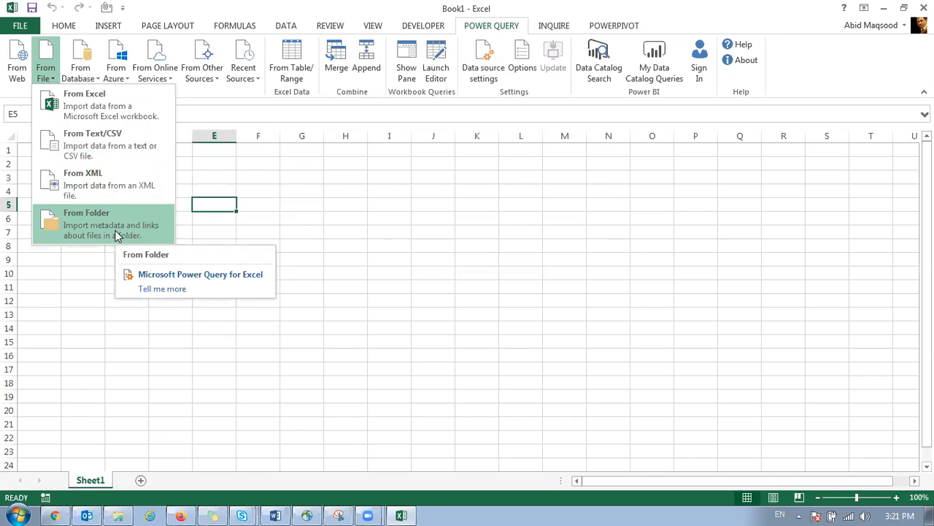
{"action": "left_click", "coordinate": [96, 77]}
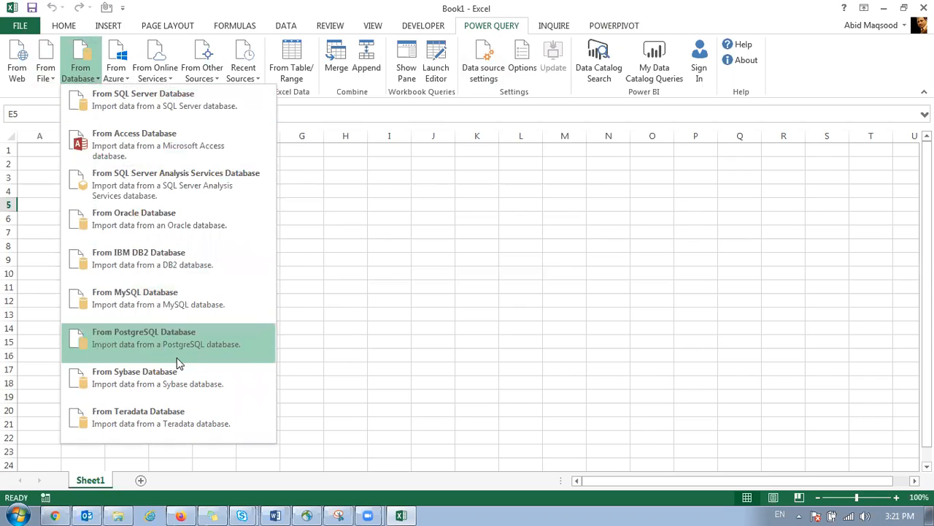
{"action": "left_click", "coordinate": [128, 79]}
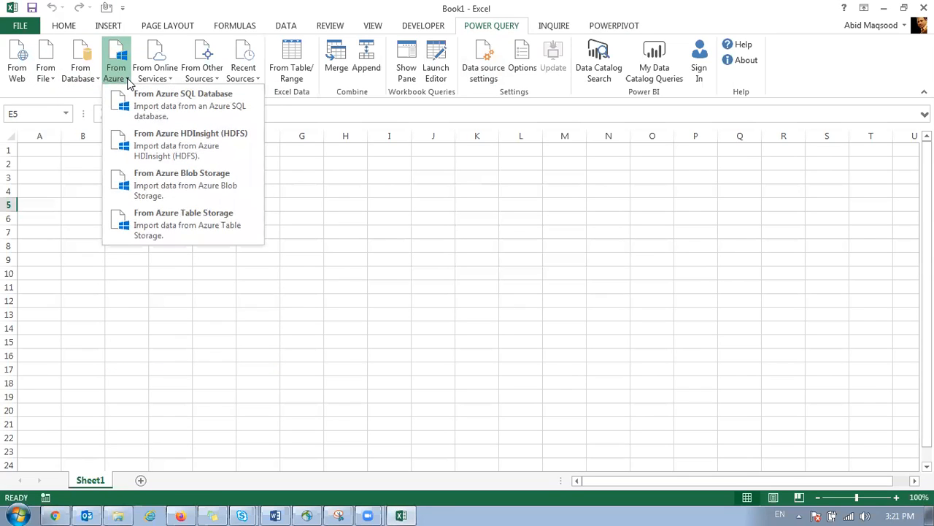
{"action": "left_click", "coordinate": [165, 80]}
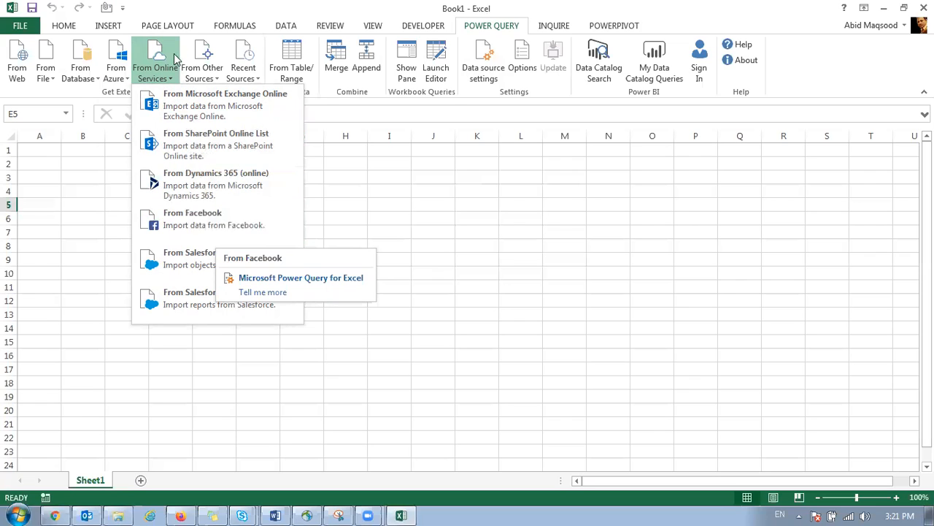
{"action": "left_click", "coordinate": [210, 75]}
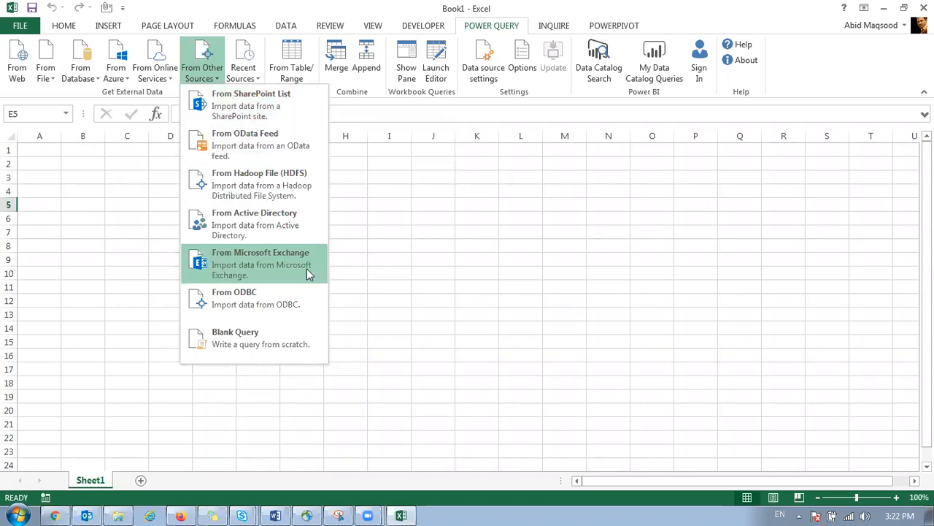
{"action": "left_click", "coordinate": [296, 6]}
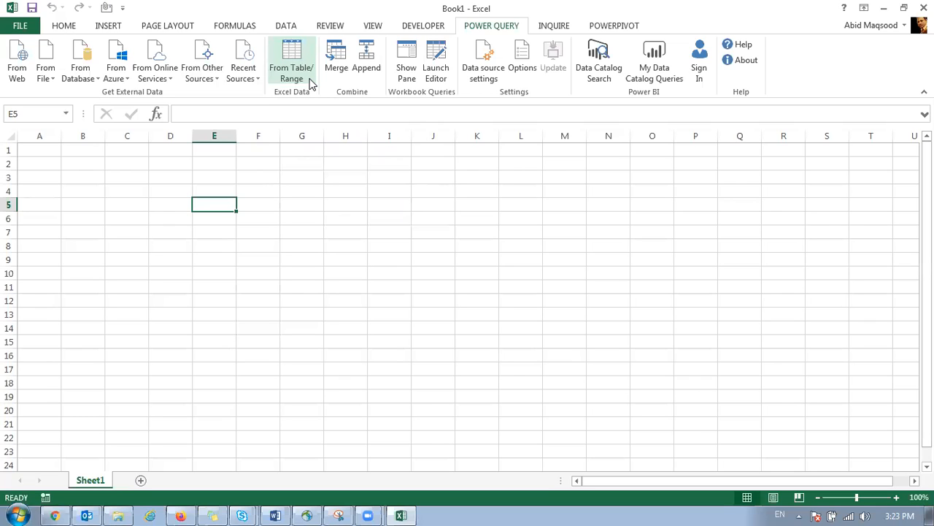
Check the Workbook Queries pane and the global data source settings, and close both without changing anything.
{"action": "left_click", "coordinate": [420, 66]}
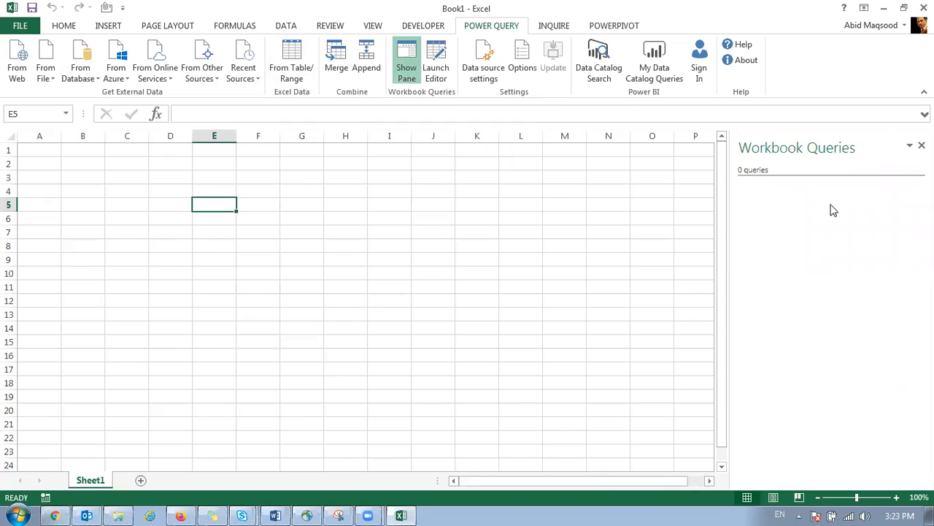
{"action": "left_click", "coordinate": [407, 65]}
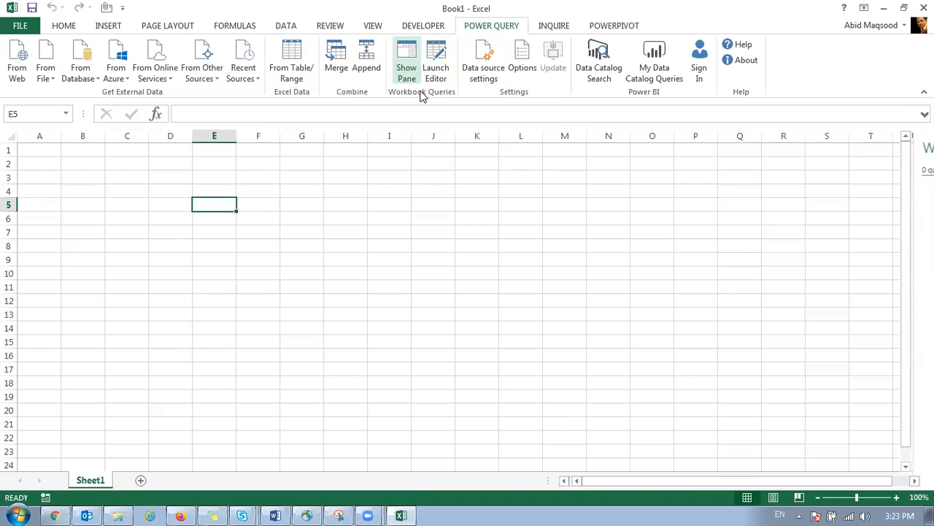
{"action": "left_click", "coordinate": [499, 78]}
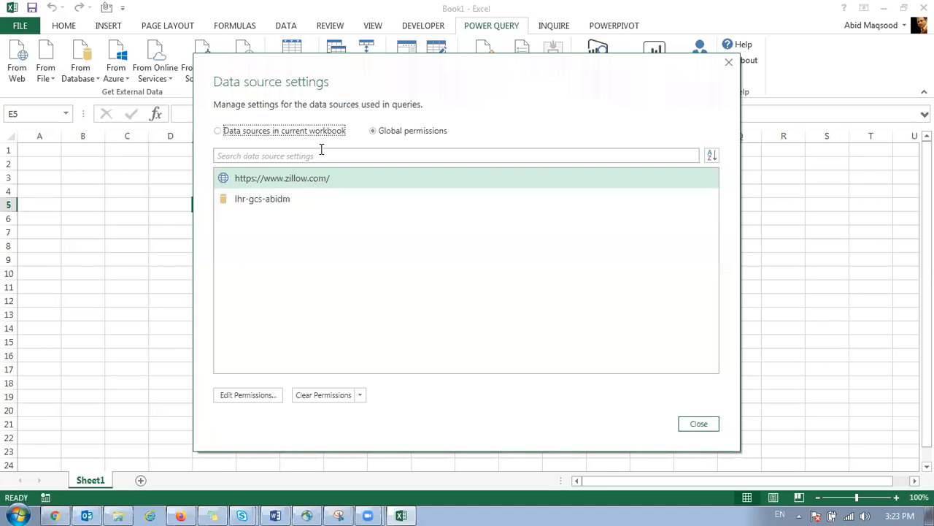
{"action": "left_click", "coordinate": [246, 200]}
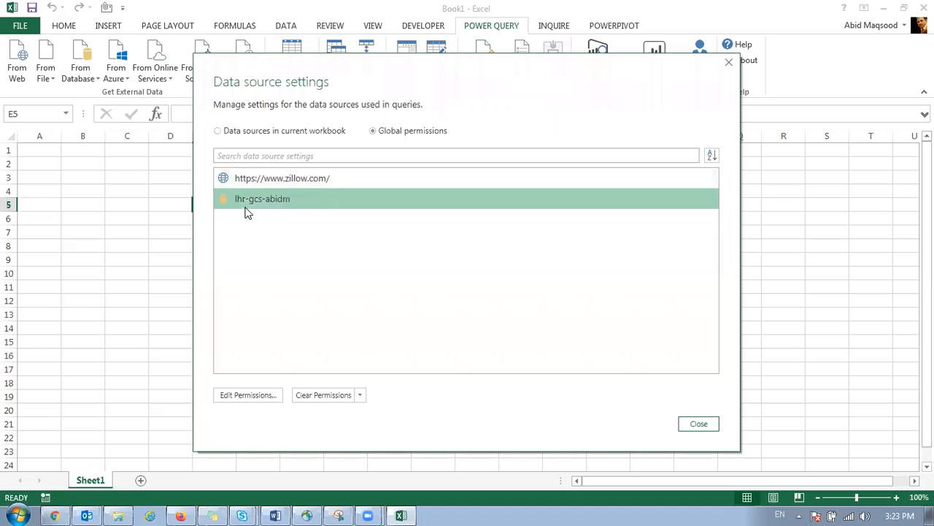
{"action": "left_click", "coordinate": [697, 423]}
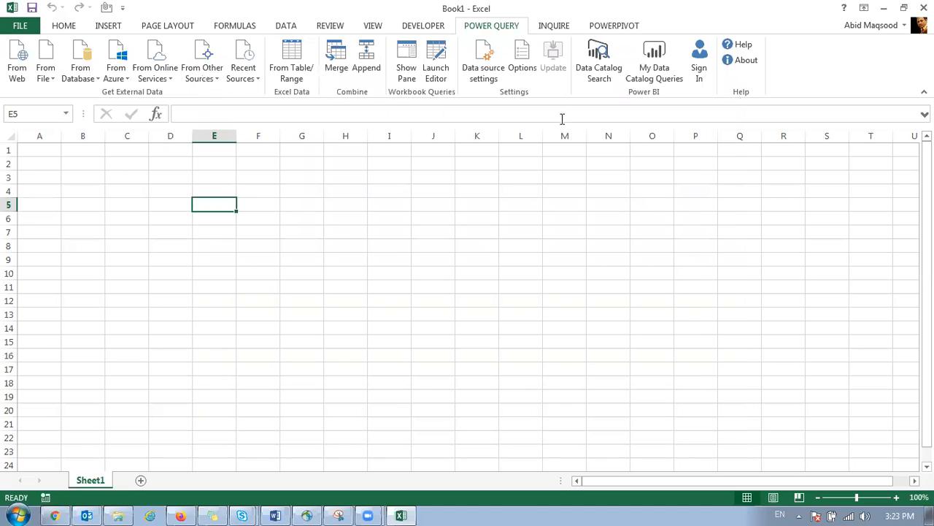
Review the global Data Load settings in Query Options and leave them without saving changes.
{"action": "left_click", "coordinate": [518, 63]}
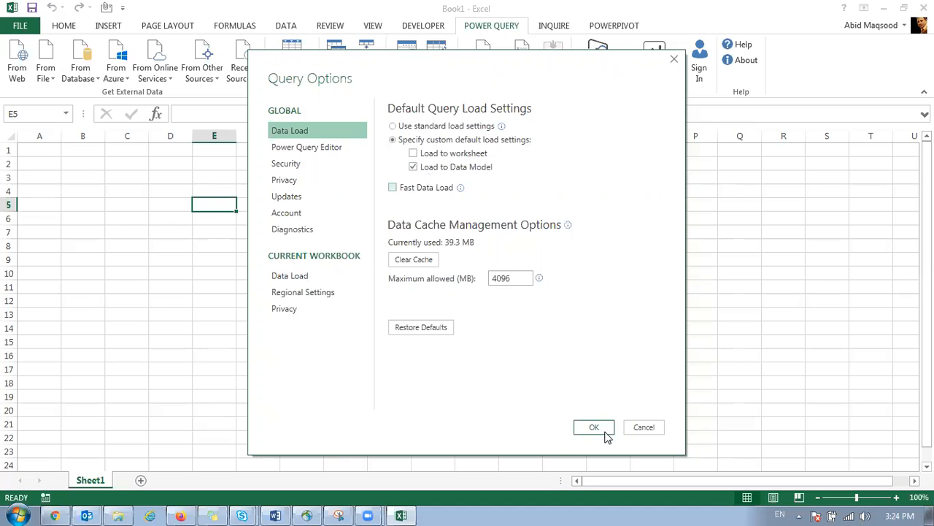
{"action": "left_click", "coordinate": [643, 428]}
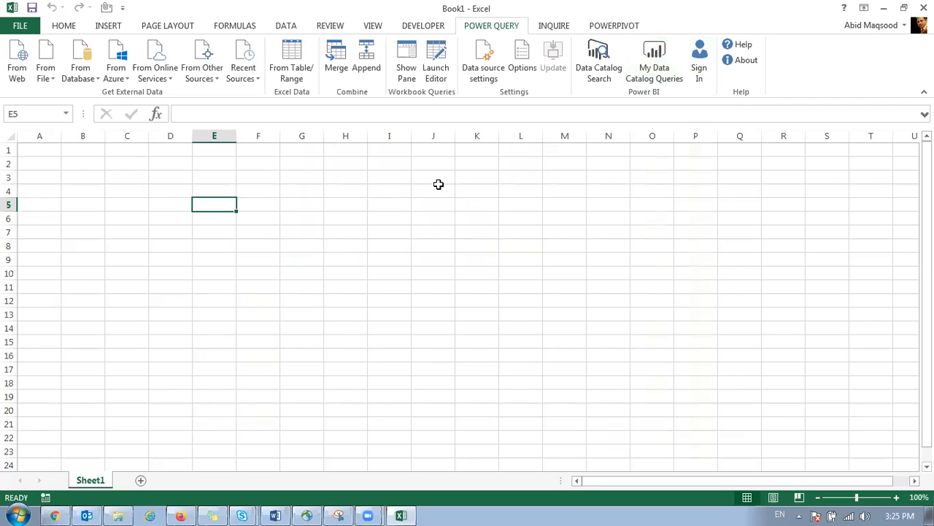
Compare the tools offered by PowerPivot, Inquire and Power Query, and end on the Power Query tools.
{"action": "left_click", "coordinate": [606, 30]}
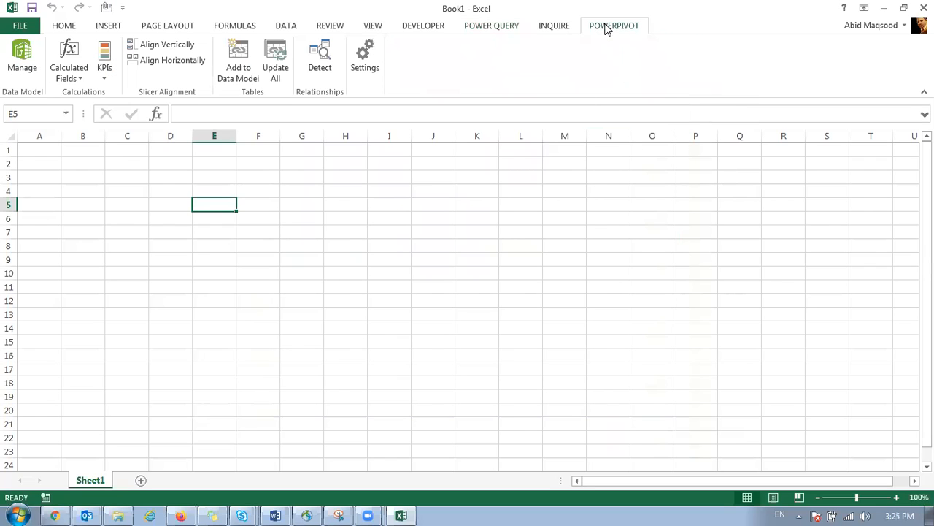
{"action": "left_click", "coordinate": [559, 30]}
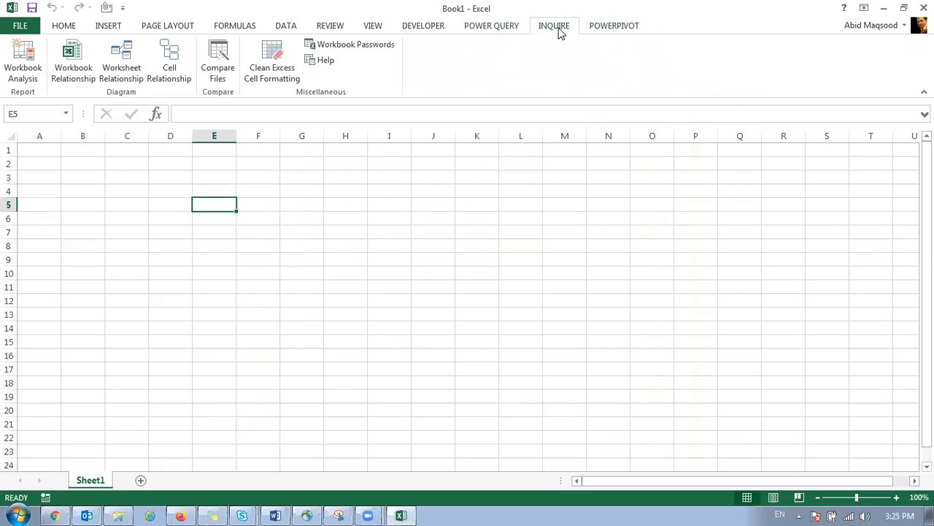
{"action": "left_click", "coordinate": [513, 26]}
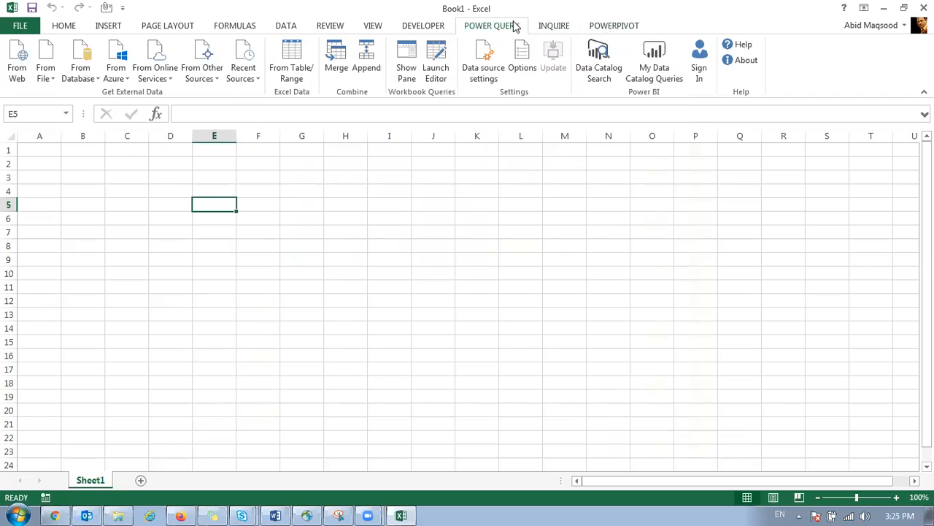
{"action": "left_click", "coordinate": [605, 29]}
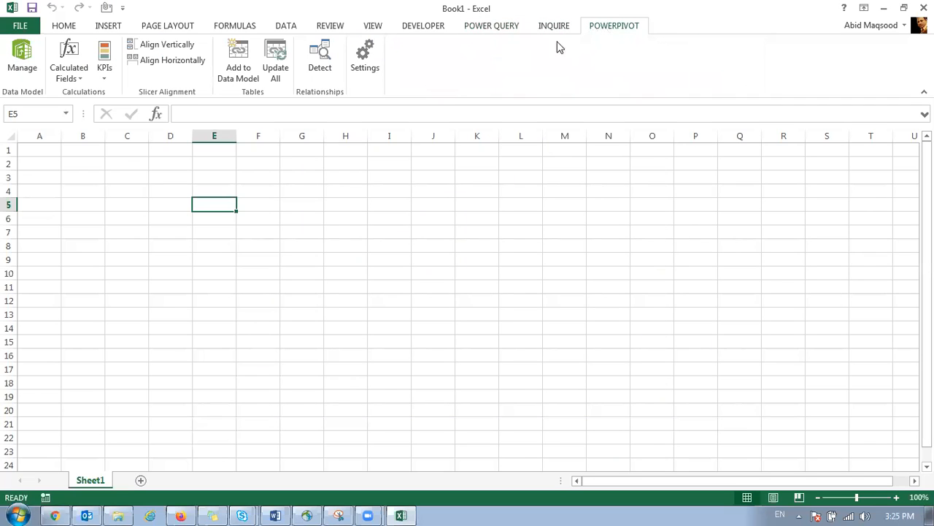
{"action": "left_click", "coordinate": [507, 29]}
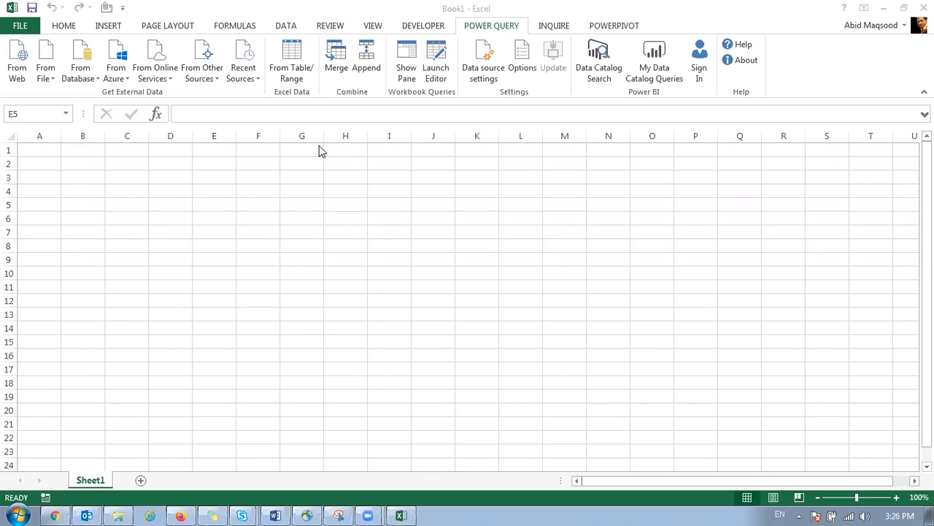
Switch to Windows Explorer, browse to Downloads > Utilization > Site Data, and select all the daily site data files.
{"action": "left_click", "coordinate": [132, 514]}
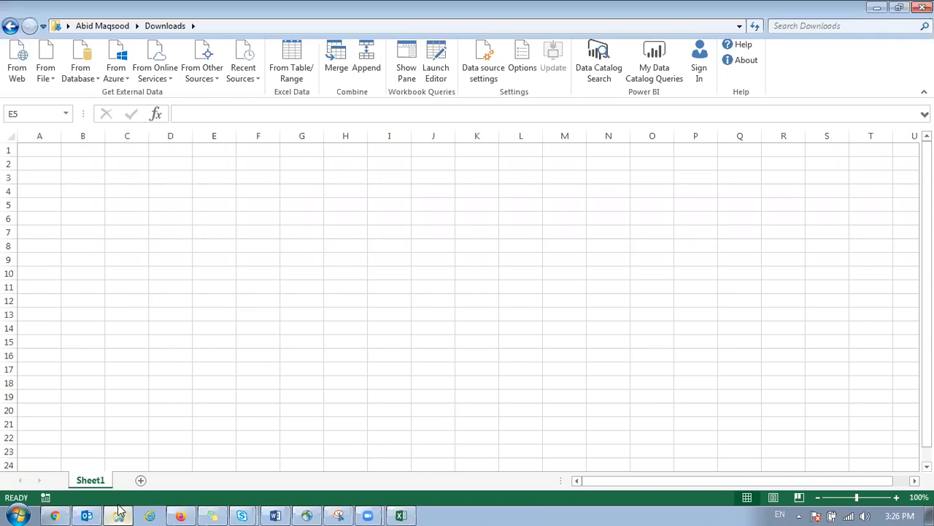
{"action": "left_click", "coordinate": [55, 103]}
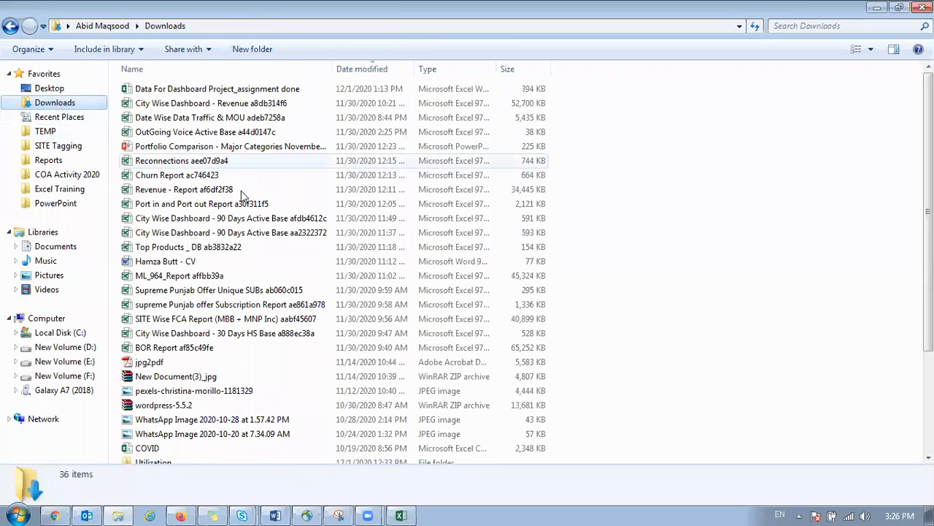
{"action": "scroll", "coordinate": [240, 307], "scroll_direction": "down", "scroll_amount": 3}
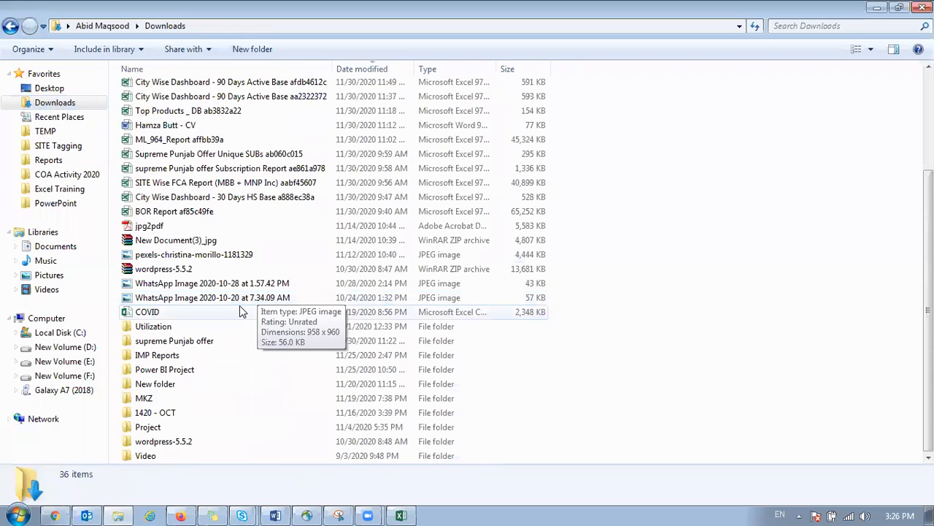
{"action": "double_click", "coordinate": [164, 327]}
{"action": "double_click", "coordinate": [150, 146]}
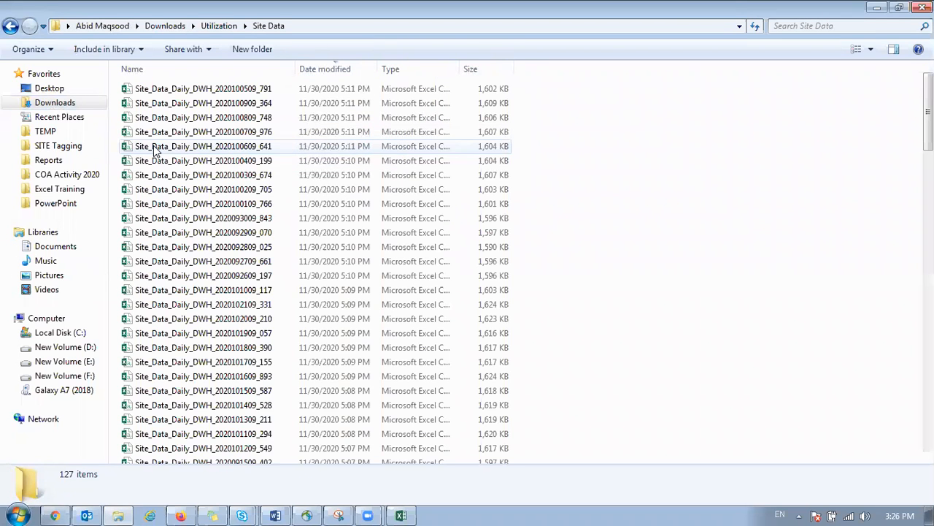
{"action": "scroll", "coordinate": [219, 176], "scroll_direction": "down", "scroll_amount": 13}
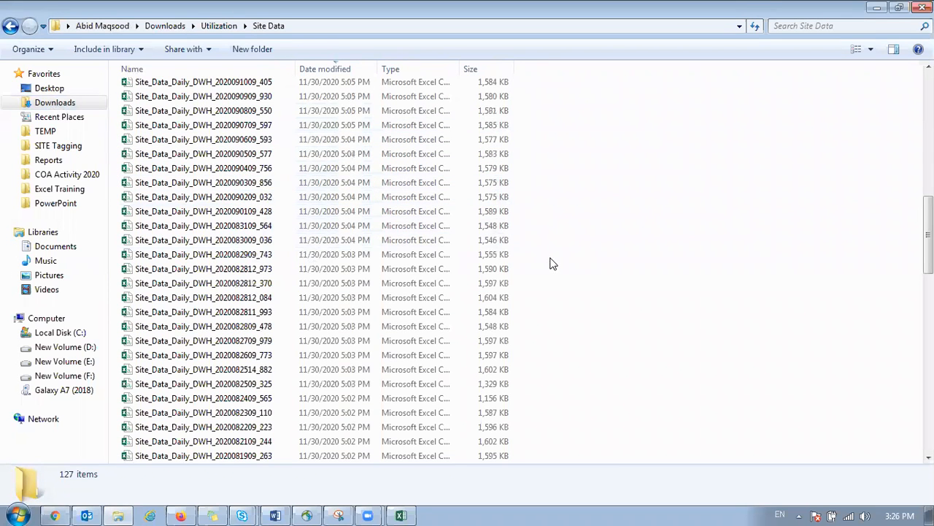
{"action": "key", "text": "ctrl+a"}
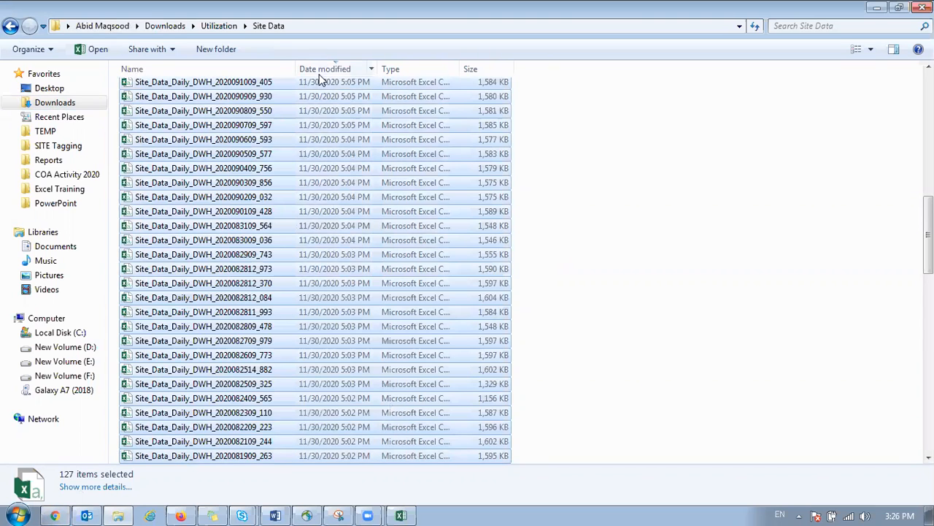
Open the SITE Data workbook from the Utilization folder and compare the PivotTables on its Erl and GBs sheets.
{"action": "left_click", "coordinate": [219, 25]}
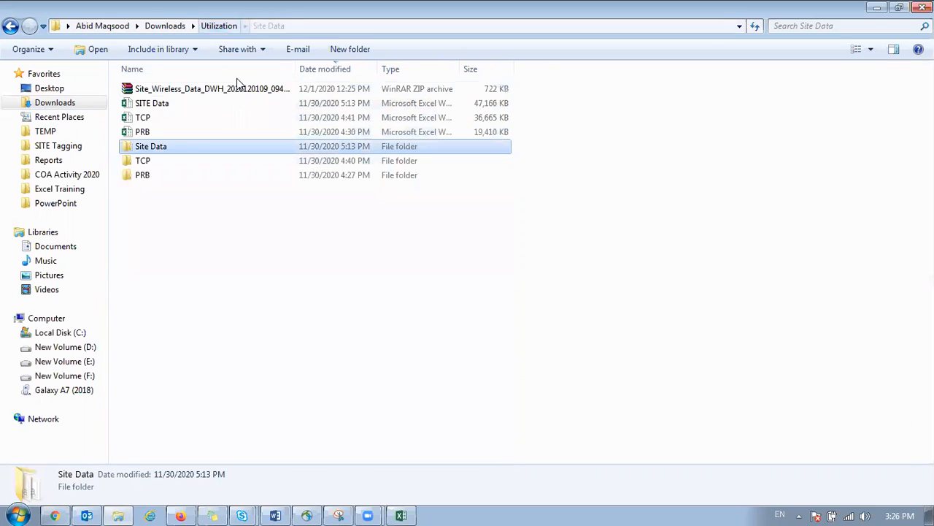
{"action": "double_click", "coordinate": [158, 106]}
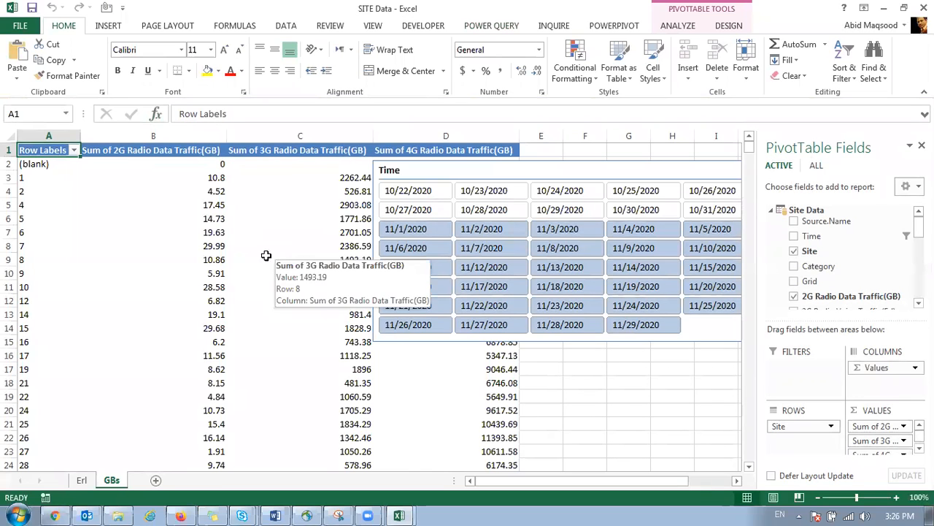
{"action": "left_click", "coordinate": [81, 480]}
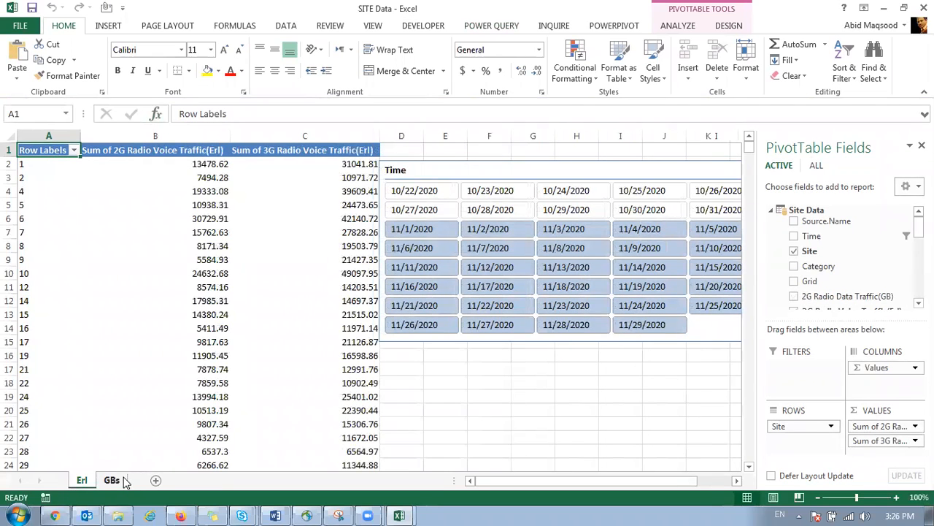
{"action": "left_click", "coordinate": [112, 481]}
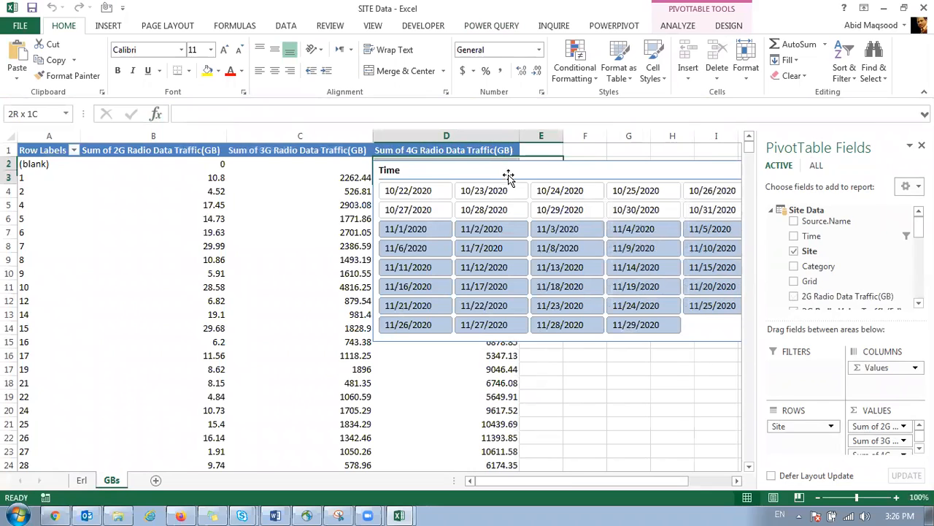
Move the Time slicer on the GBs sheet clear of the PivotTable, beside the 4G traffic column starting around row 3.
{"action": "left_click", "coordinate": [511, 168]}
{"action": "left_click_drag", "start_coordinate": [522, 163], "coordinate": [323, 182]}
{"action": "left_click_drag", "start_coordinate": [567, 315], "coordinate": [605, 346]}
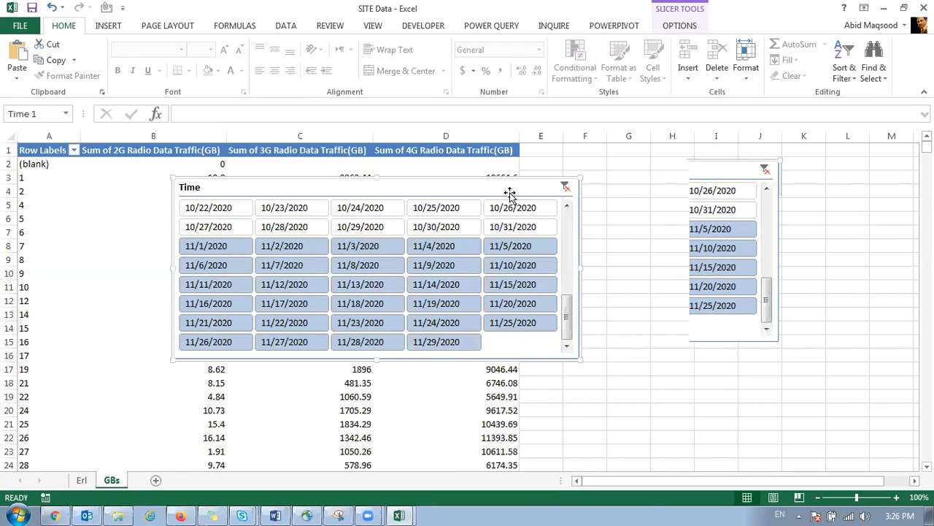
{"action": "left_click_drag", "start_coordinate": [323, 186], "coordinate": [679, 181]}
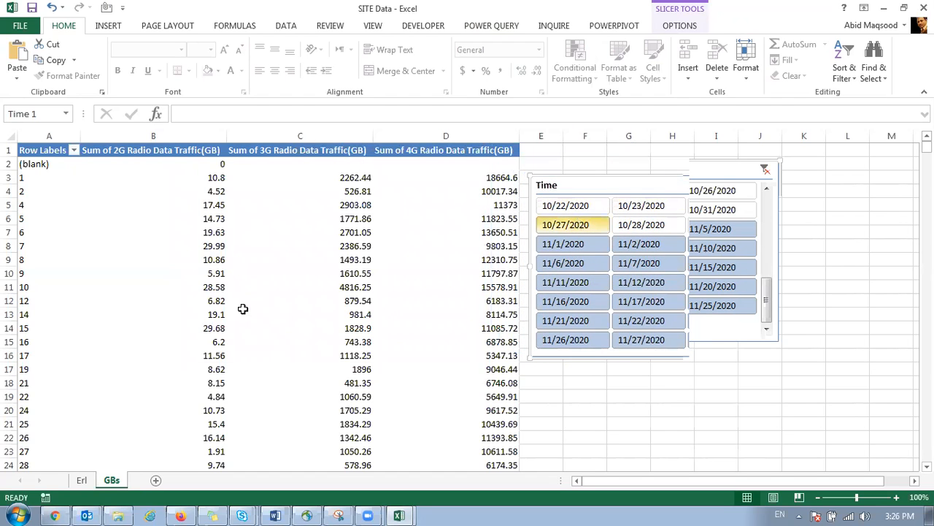
Return to the SITE Data workbook after checking Windows Explorer and Book1, and refresh all of its data connections.
{"action": "left_click", "coordinate": [122, 513]}
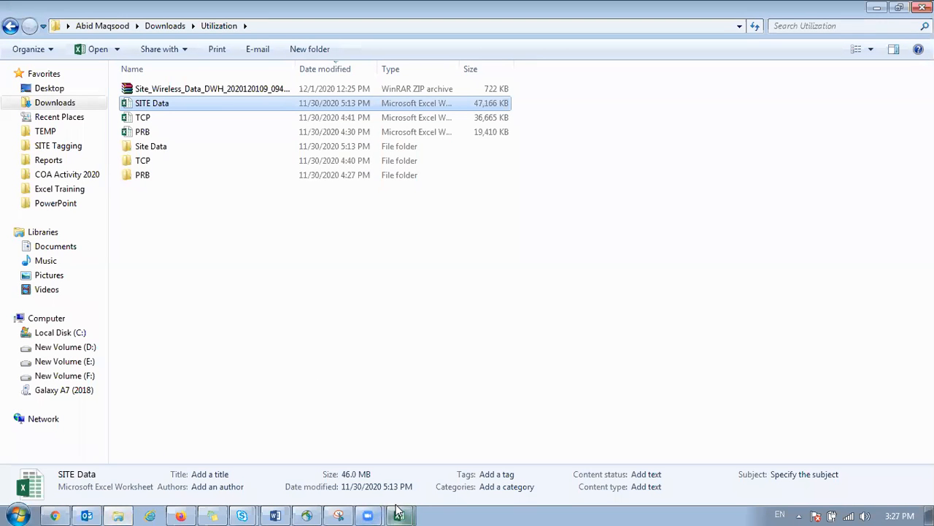
{"action": "mouse_move", "coordinate": [398, 511]}
{"action": "left_click", "coordinate": [419, 468]}
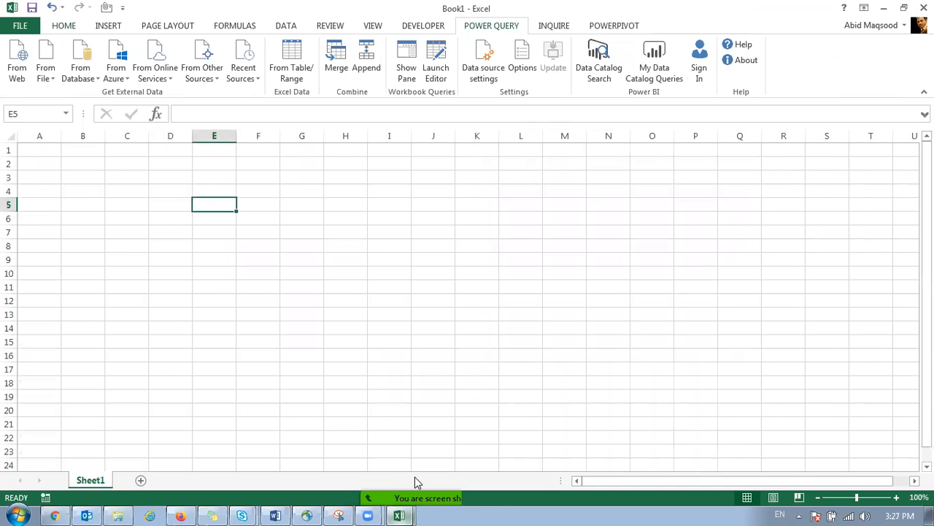
{"action": "key", "text": "alt+Tab"}
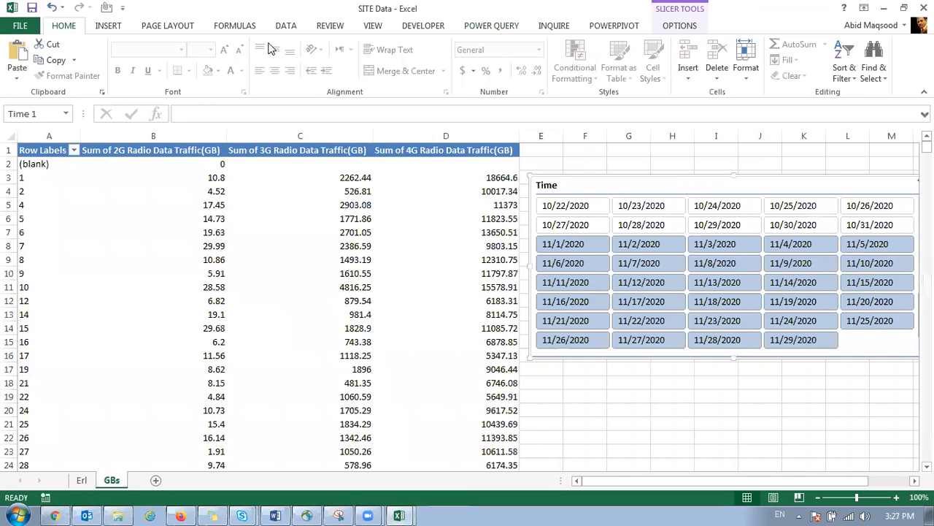
{"action": "left_click", "coordinate": [286, 25]}
{"action": "left_click", "coordinate": [211, 58]}
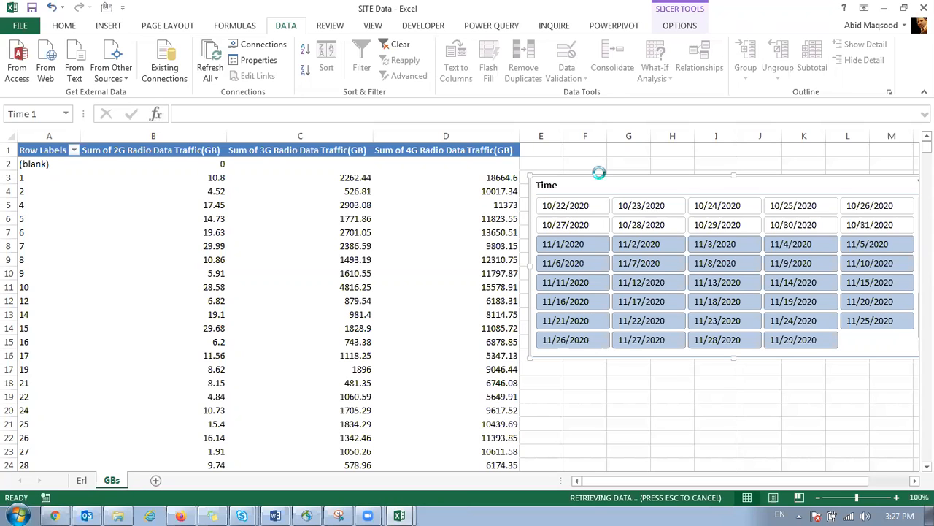
Switch to the blank Book1 workbook while the SITE Data connections refresh.
{"action": "mouse_move", "coordinate": [409, 511]}
{"action": "left_click", "coordinate": [395, 468]}
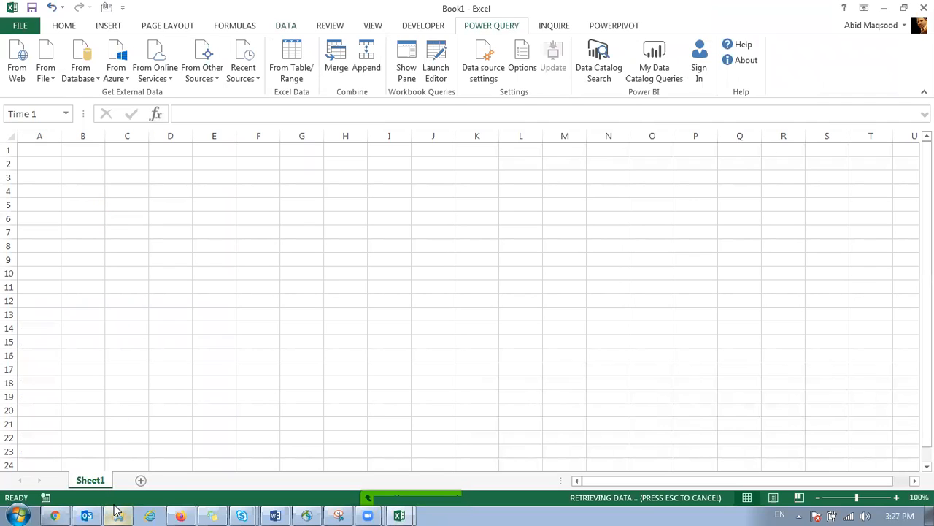
{"action": "mouse_move", "coordinate": [115, 511]}
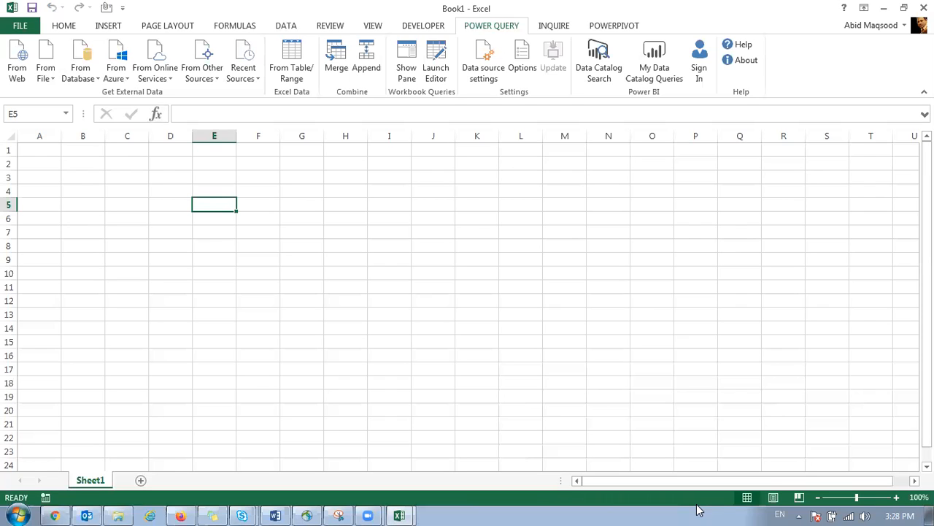
Switch to Outlook and search the Jan-2020 Inbox for messages with "mega" in the subject.
{"action": "left_click", "coordinate": [86, 515]}
{"action": "left_click", "coordinate": [35, 385]}
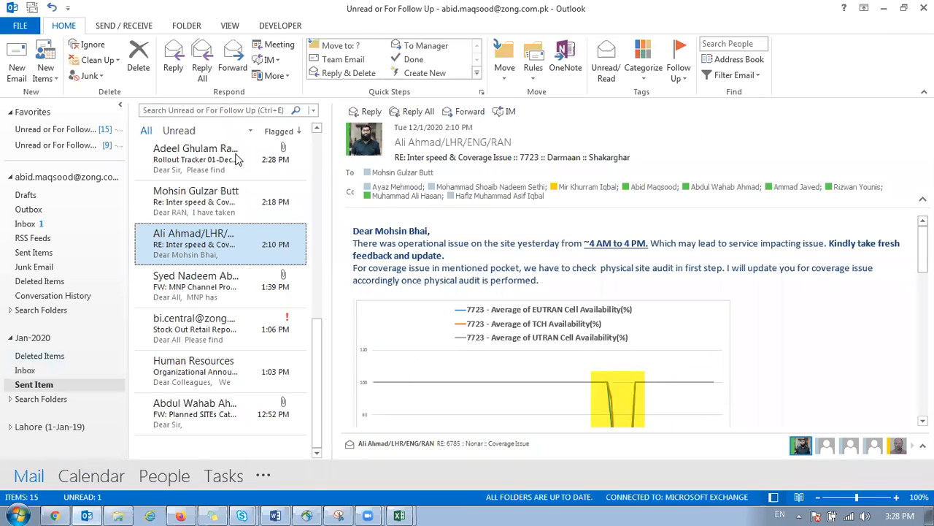
{"action": "left_click", "coordinate": [223, 110]}
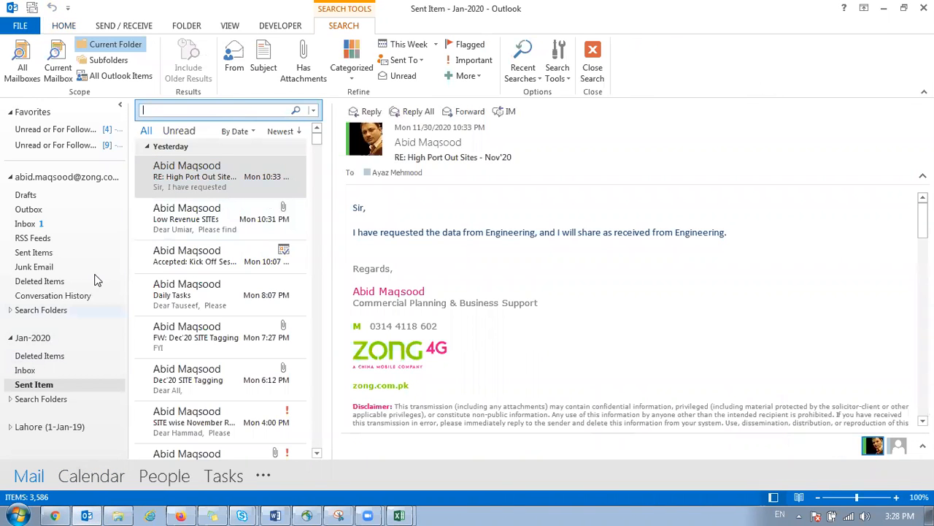
{"action": "left_click", "coordinate": [34, 370]}
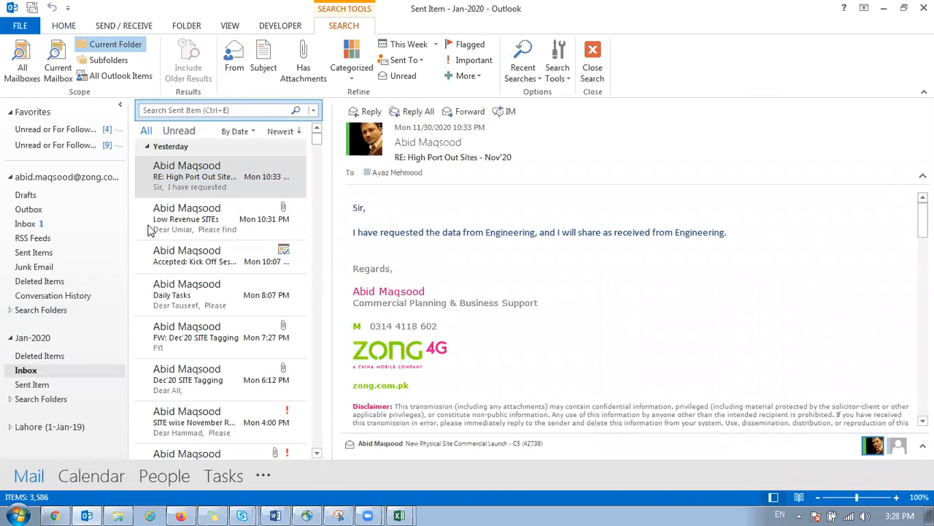
{"action": "left_click", "coordinate": [229, 110]}
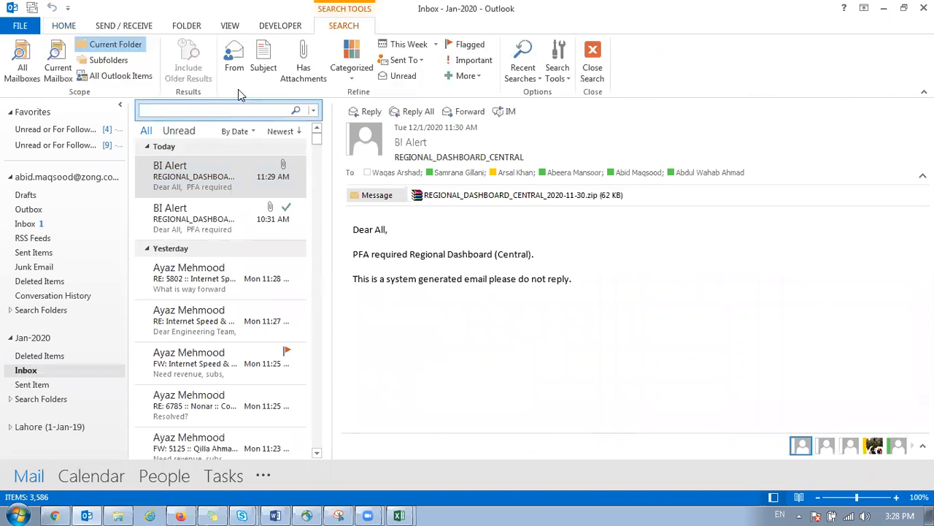
{"action": "left_click", "coordinate": [261, 69]}
{"action": "type", "text": "mega"}
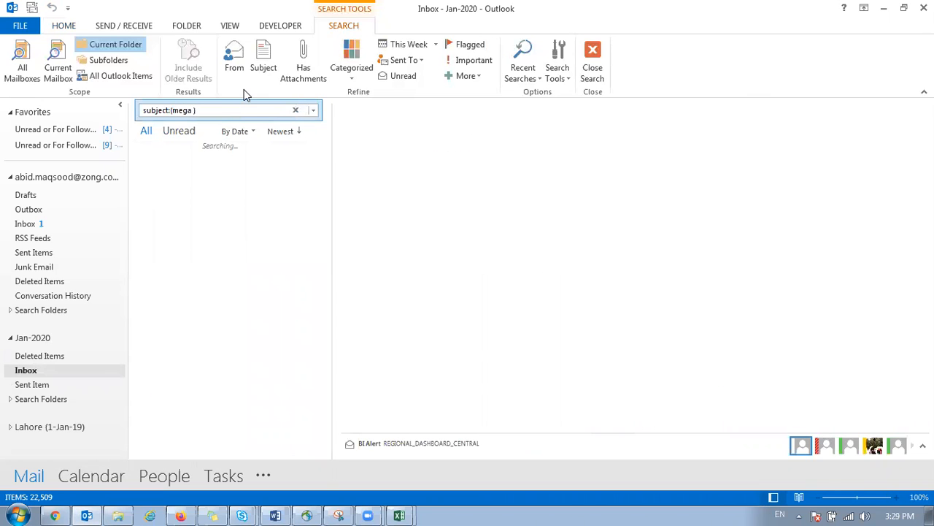
Open the 11/13/2020 message "Mega Dashboard (Central 1) - October Closing, 2020" in its own window.
{"action": "left_click", "coordinate": [218, 236]}
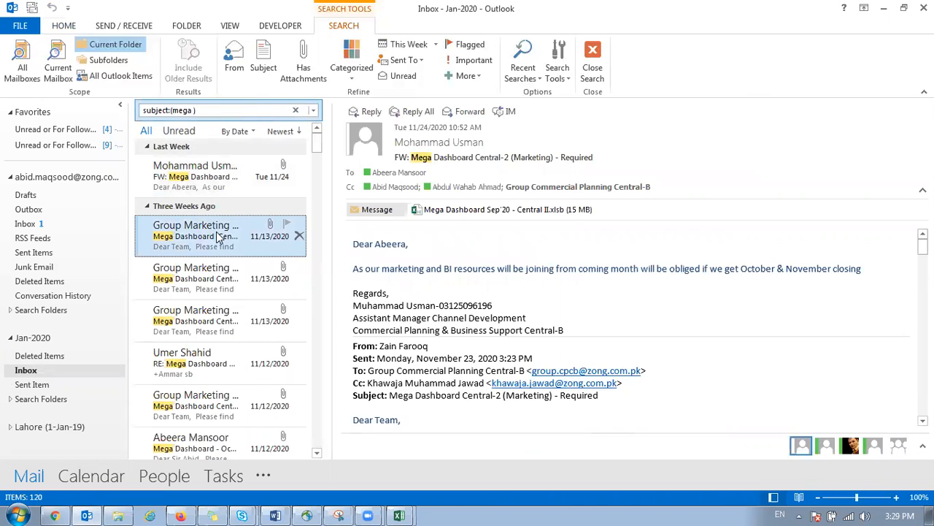
{"action": "scroll", "coordinate": [471, 241], "scroll_direction": "down", "scroll_amount": 10}
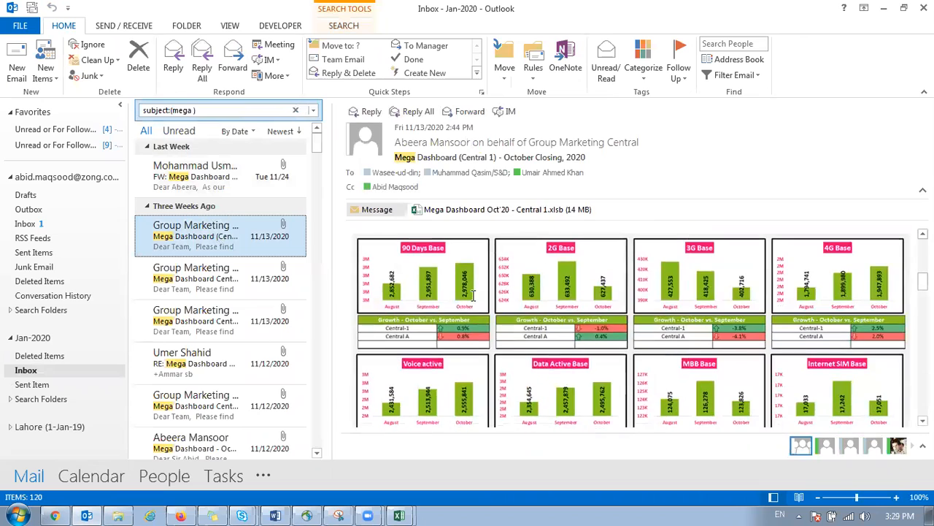
{"action": "double_click", "coordinate": [235, 245]}
Examine the message's Subscriber Base, Business & Channel KPIs and Actionable sections with their charts.
{"action": "scroll", "coordinate": [313, 278], "scroll_direction": "down", "scroll_amount": 4}
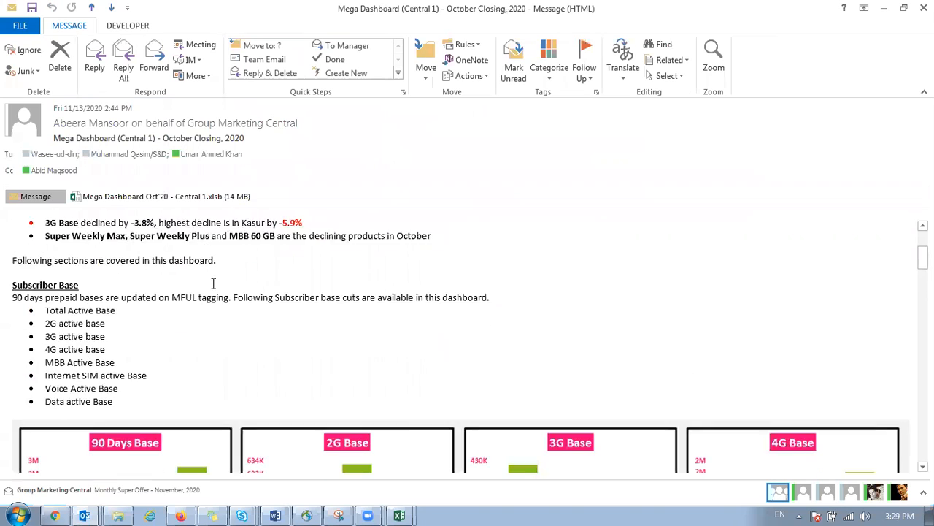
{"action": "scroll", "coordinate": [213, 282], "scroll_direction": "down", "scroll_amount": 5}
{"action": "scroll", "coordinate": [213, 286], "scroll_direction": "up", "scroll_amount": 2}
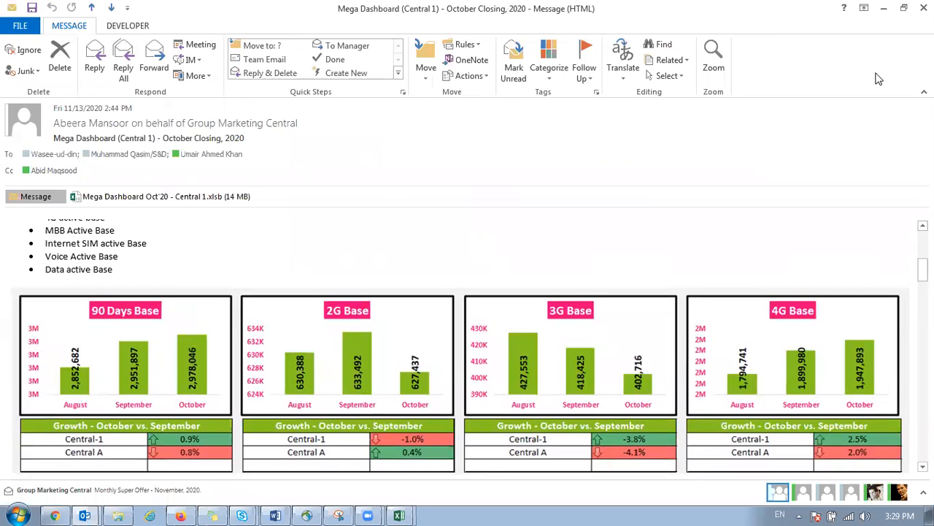
{"action": "scroll", "coordinate": [451, 274], "scroll_direction": "down", "scroll_amount": 5}
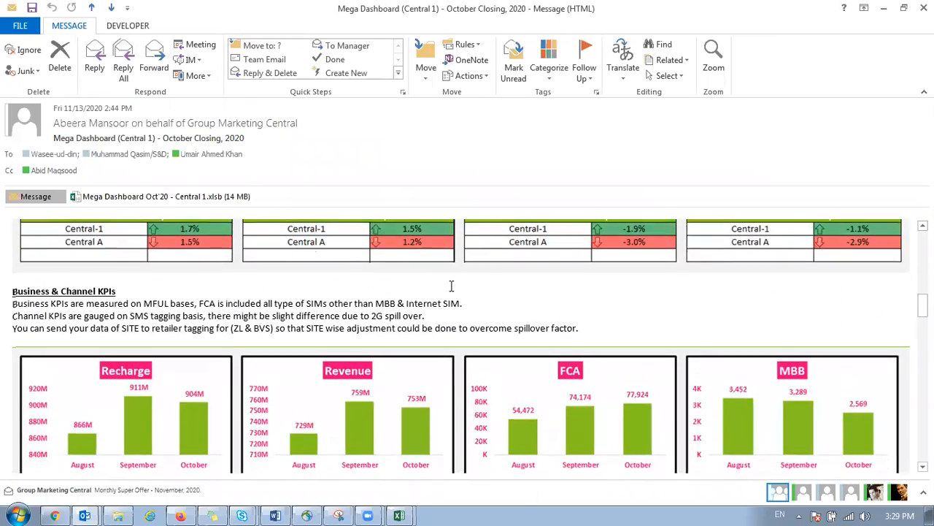
{"action": "scroll", "coordinate": [451, 285], "scroll_direction": "down", "scroll_amount": 10}
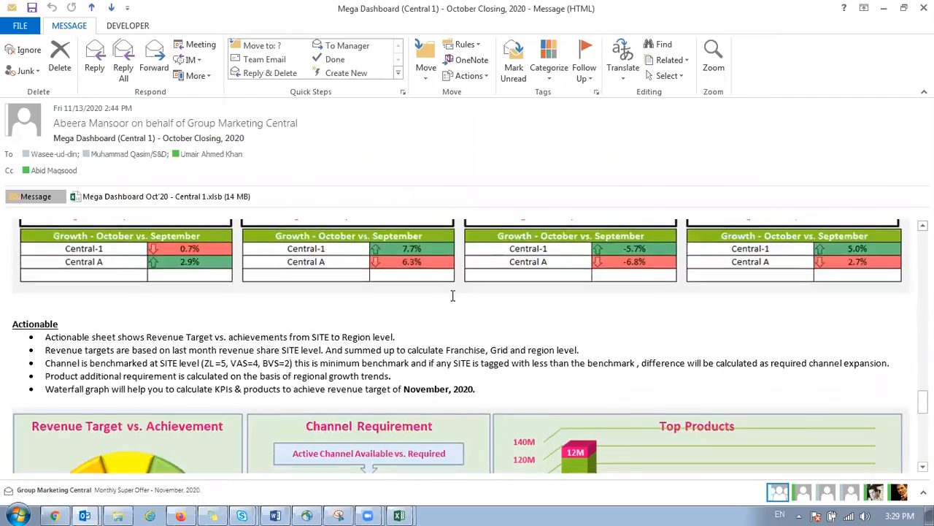
{"action": "scroll", "coordinate": [453, 295], "scroll_direction": "down", "scroll_amount": 6}
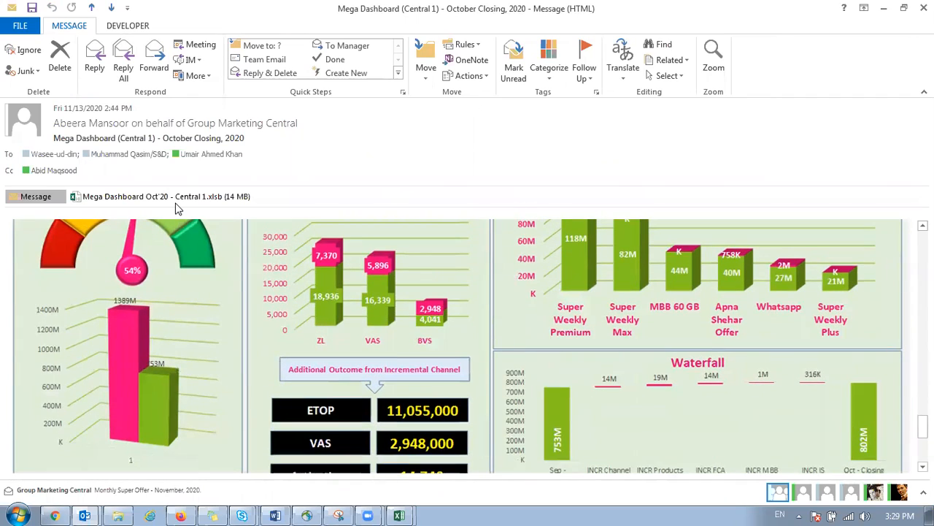
Open the attached Mega Dashboard Oct'20 - Central 1 workbook and filter its Actionable sheet to cluster sheikupura, franchise CFNKS00001.
{"action": "double_click", "coordinate": [175, 197]}
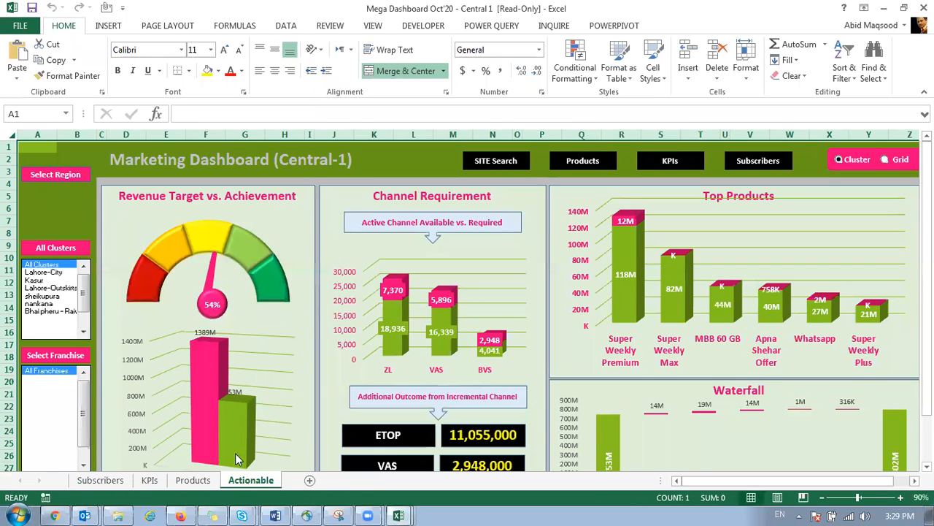
{"action": "left_click", "coordinate": [51, 273]}
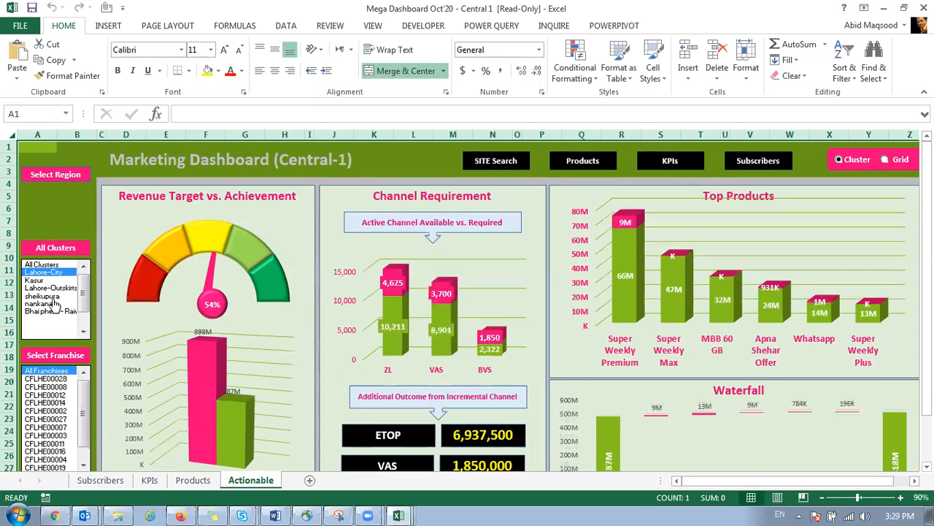
{"action": "left_click", "coordinate": [48, 295]}
{"action": "left_click", "coordinate": [46, 378]}
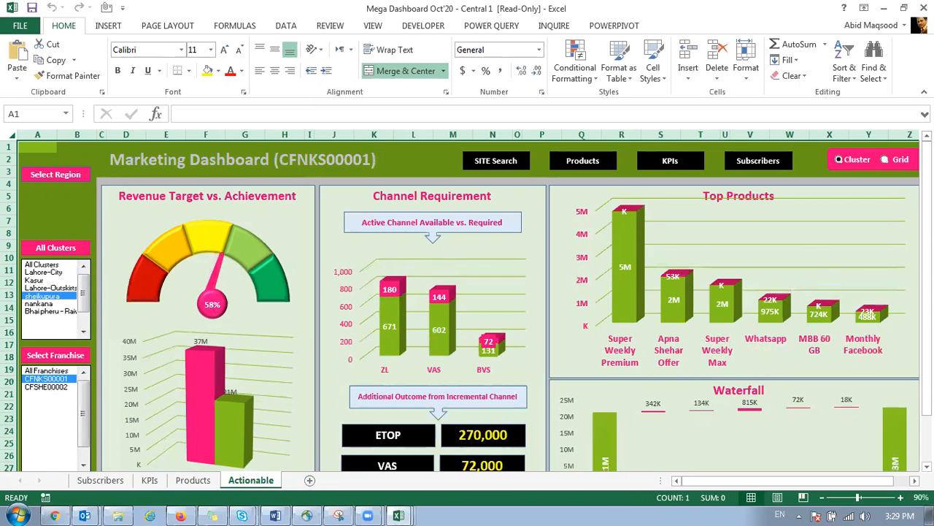
Close the Mega Dashboard and SITE Data workbooks without saving their changes.
{"action": "left_click", "coordinate": [925, 8]}
{"action": "left_click", "coordinate": [467, 276]}
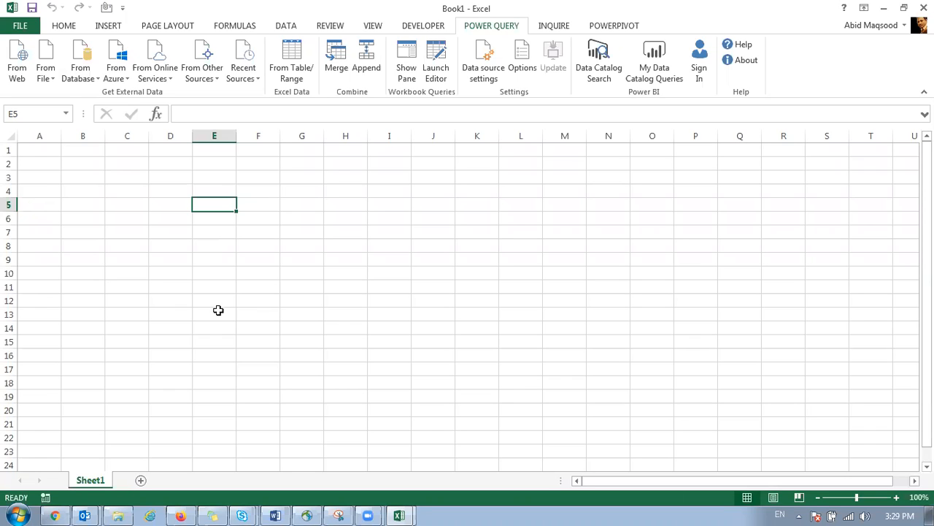
{"action": "left_click", "coordinate": [406, 514]}
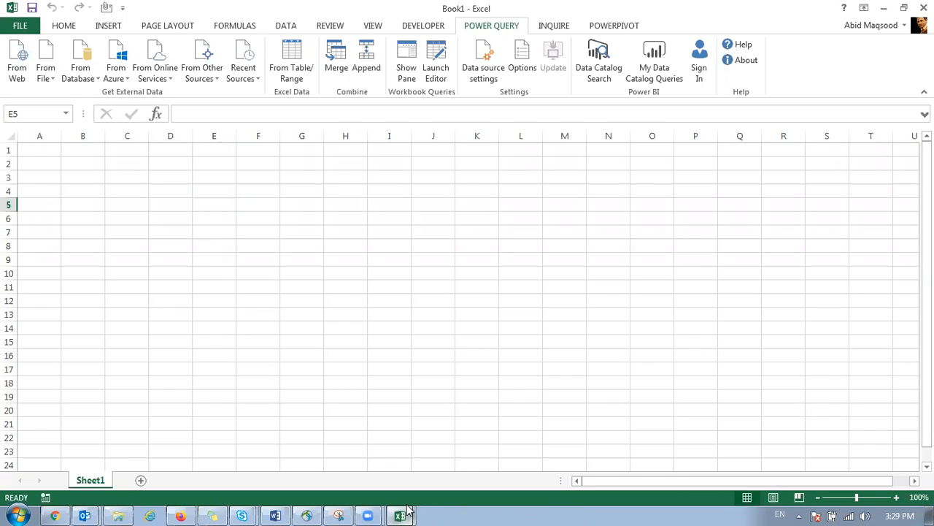
{"action": "left_click", "coordinate": [407, 514]}
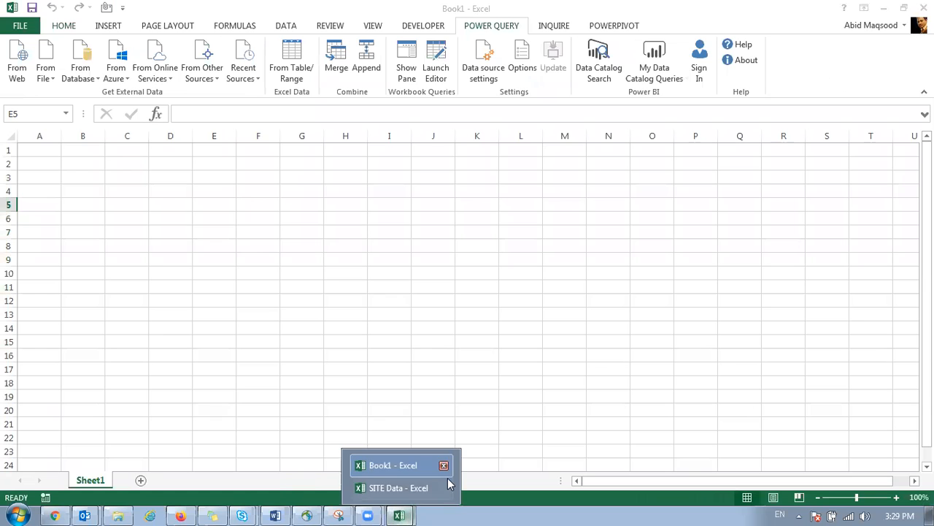
{"action": "left_click", "coordinate": [401, 489]}
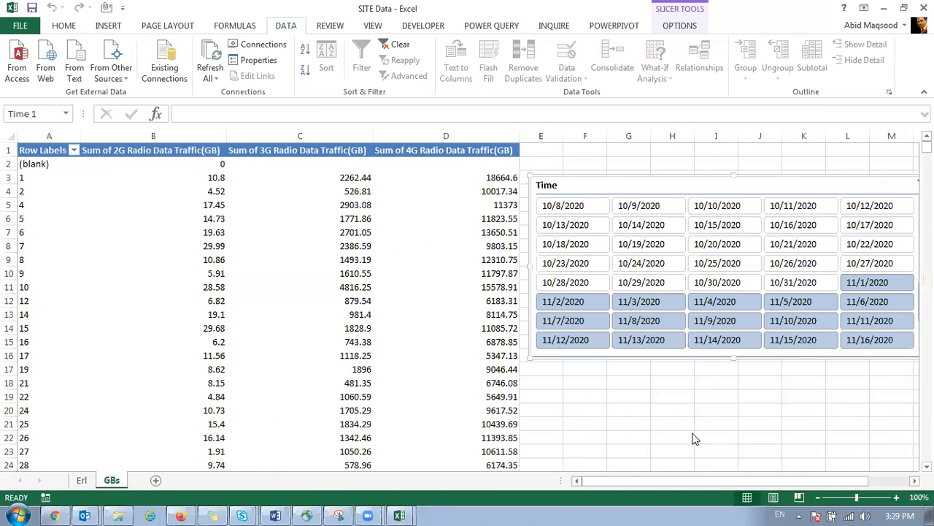
{"action": "left_click", "coordinate": [924, 8]}
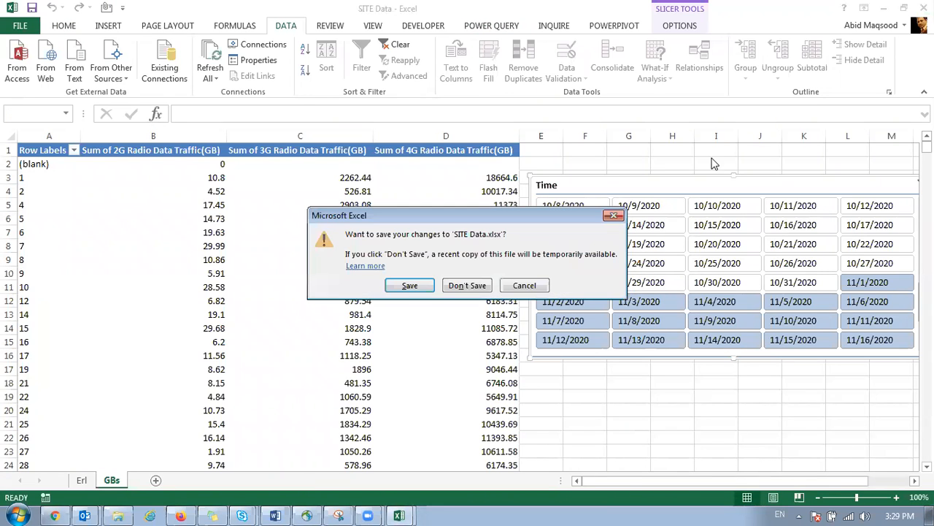
{"action": "left_click", "coordinate": [474, 288]}
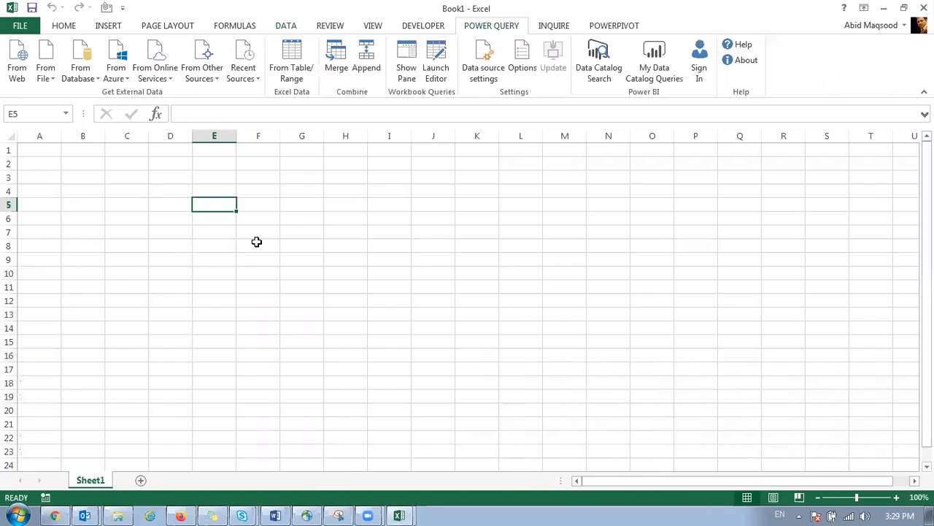
Switch to Windows Explorer and open the Reconnections aee07d9a4 file from Downloads, accepting its mismatched file format.
{"action": "left_click", "coordinate": [119, 515]}
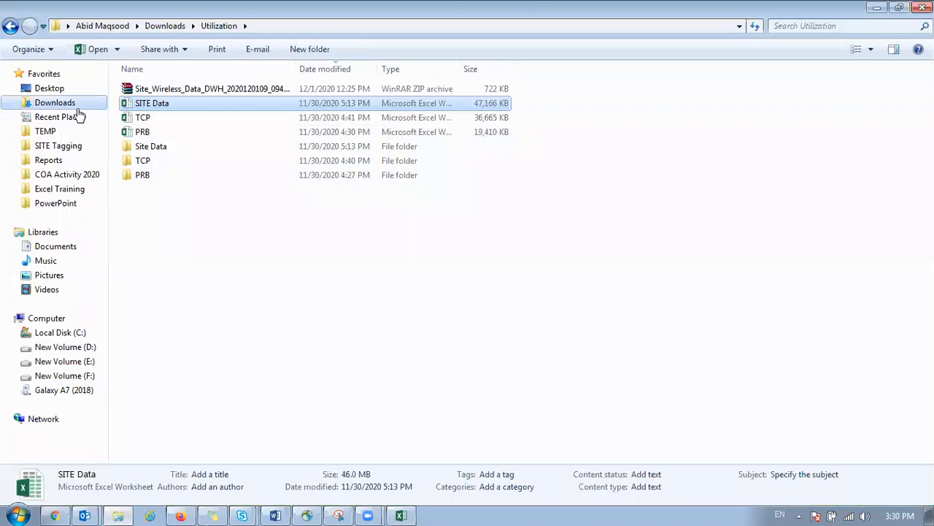
{"action": "left_click", "coordinate": [65, 129]}
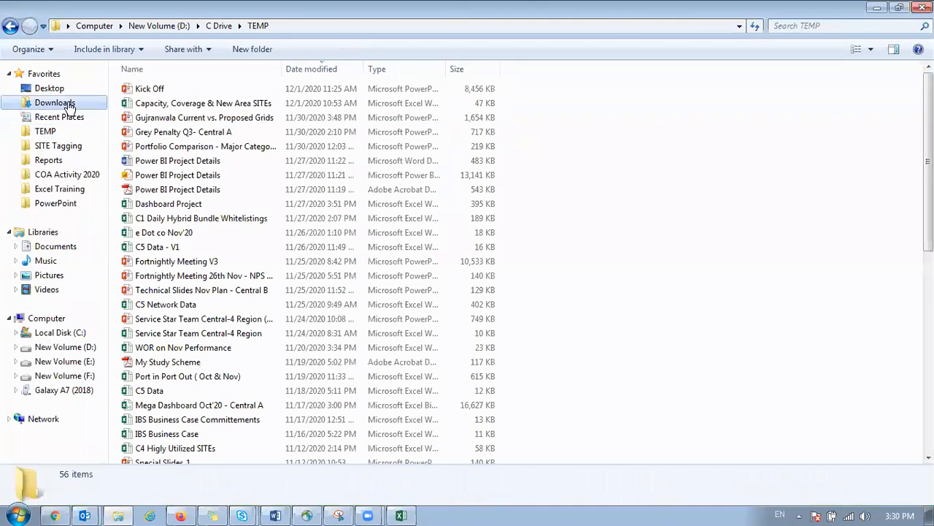
{"action": "left_click", "coordinate": [67, 102]}
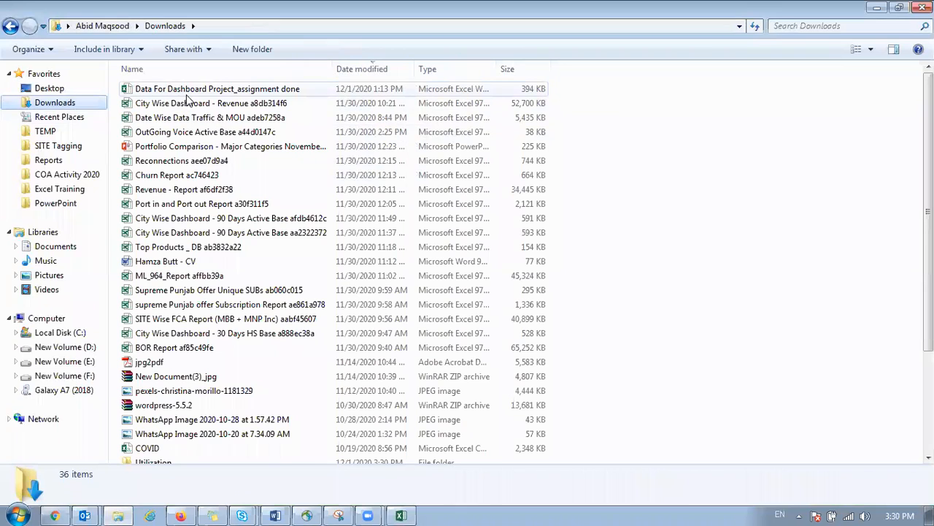
{"action": "double_click", "coordinate": [189, 164]}
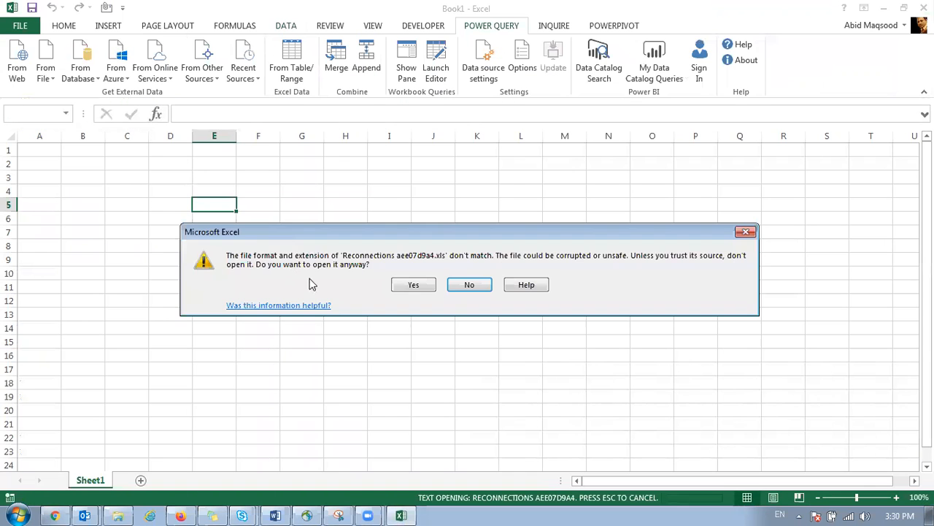
{"action": "left_click", "coordinate": [411, 284]}
Copy the whole Reconnections data table and paste it into Book1 at cell A1.
{"action": "key", "text": "ctrl+shift+Right"}
{"action": "key", "text": "ctrl+shift+Down"}
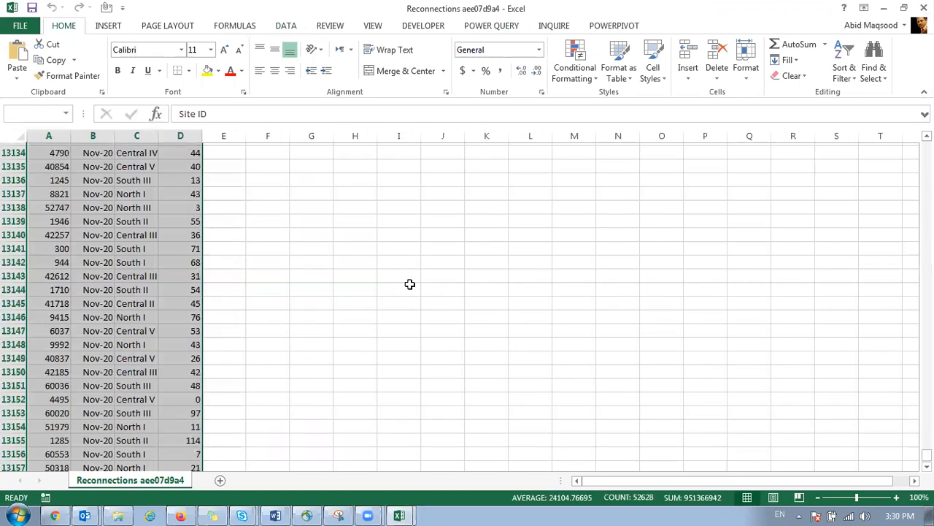
{"action": "key", "text": "ctrl+c"}
{"action": "key", "text": "ctrl+n"}
{"action": "key", "text": "ctrl+Home"}
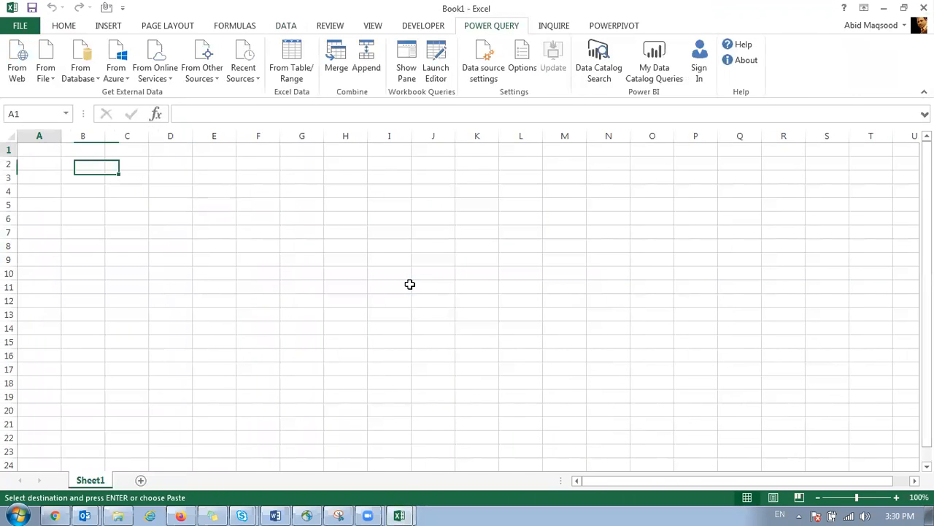
{"action": "key", "text": "Return"}
Return to the Reconnections source workbook and close it without saving.
{"action": "key", "text": "alt+Tab"}
{"action": "left_click", "coordinate": [924, 8]}
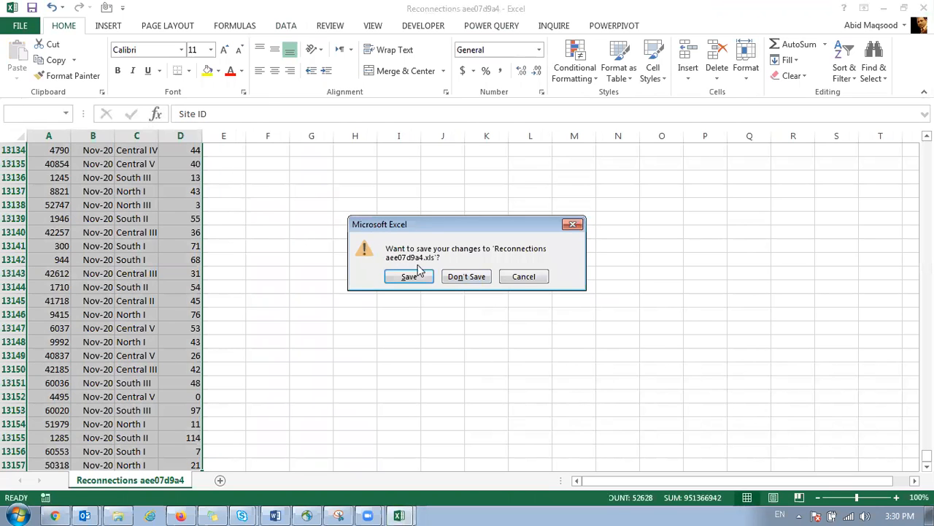
{"action": "left_click", "coordinate": [468, 278]}
Autofit all column widths on Book1's Sheet1 and select the Site ID header cell A1.
{"action": "left_click", "coordinate": [7, 136]}
{"action": "double_click", "coordinate": [61, 137]}
{"action": "left_click", "coordinate": [44, 177]}
{"action": "key", "text": "ctrl+Up"}
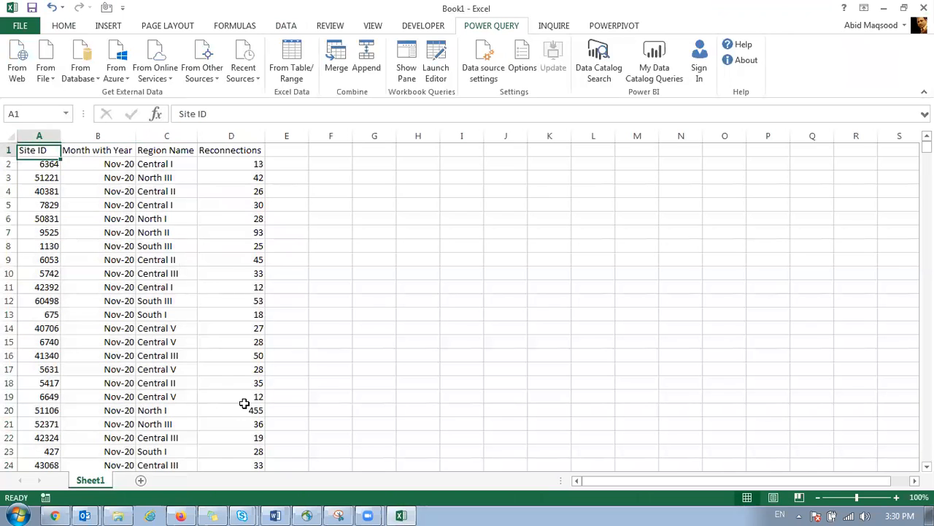
Check the last row of the pasted data, and select the whole table from A1 to column D.
{"action": "key", "text": "ctrl+Down"}
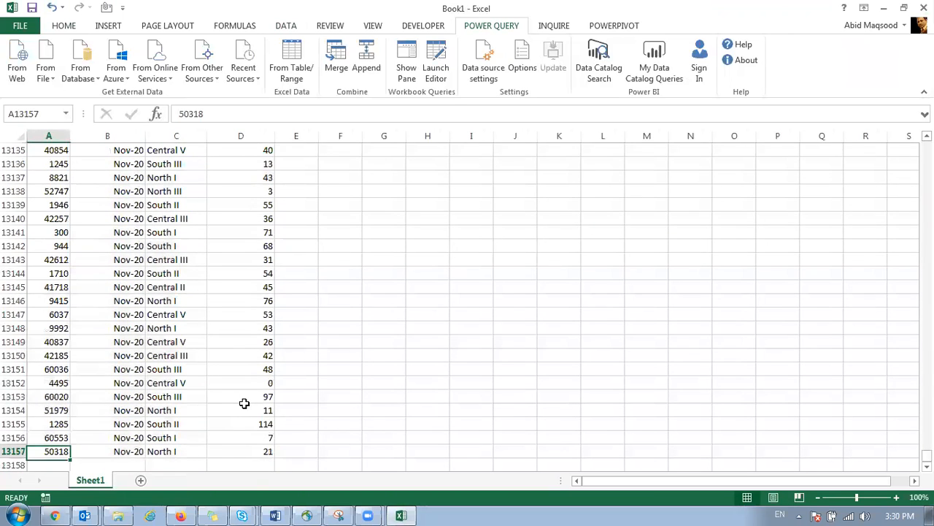
{"action": "key", "text": "ctrl+Up"}
{"action": "key", "text": "ctrl+shift+Right"}
{"action": "key", "text": "ctrl+shift+Down"}
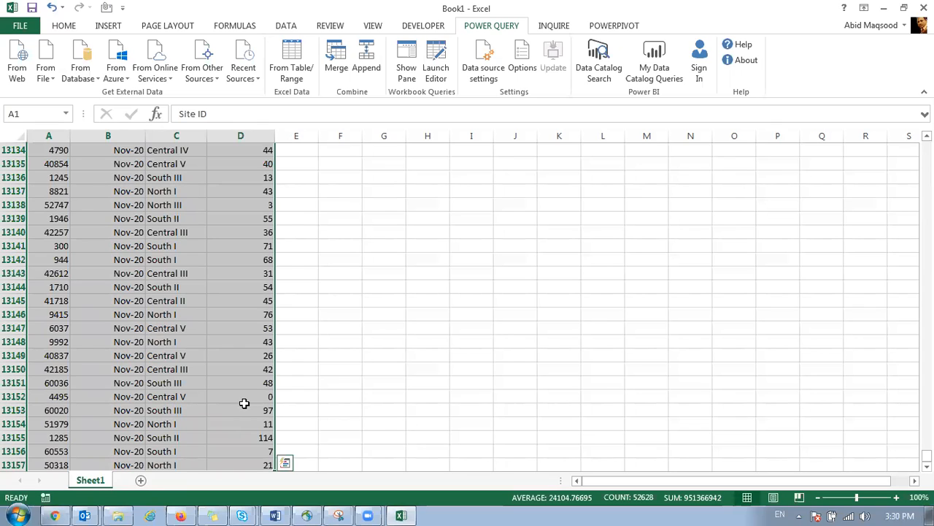
{"action": "left_click", "coordinate": [281, 27]}
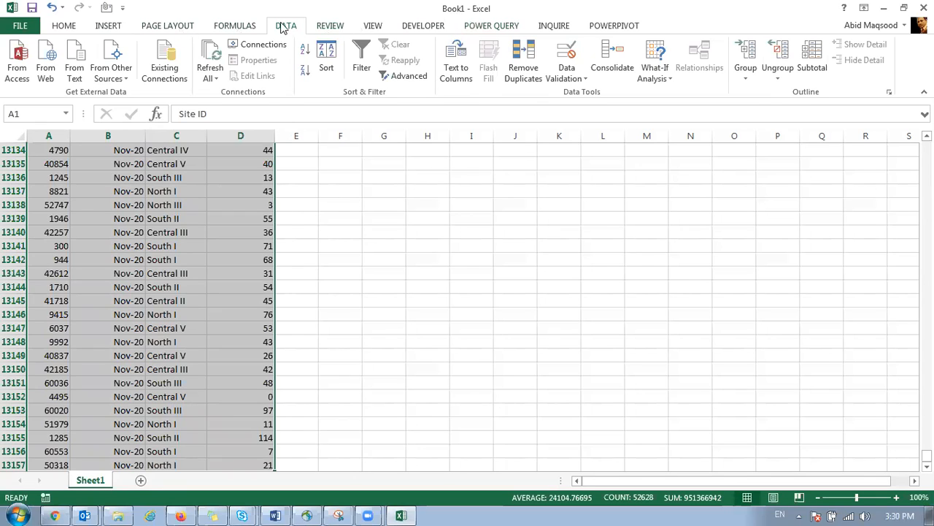
{"action": "left_click", "coordinate": [349, 27]}
{"action": "left_click", "coordinate": [373, 27]}
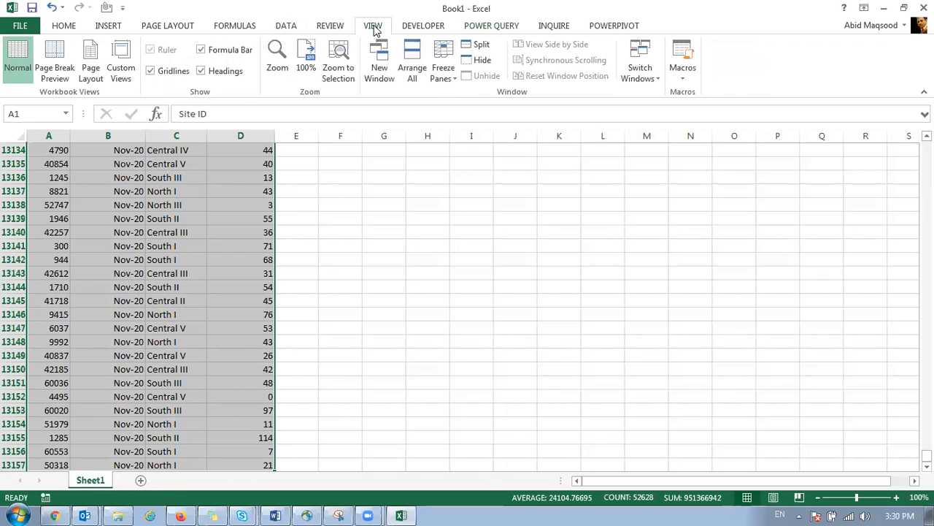
Create a table from the Reconnections data in A1:D13157, using the first row as headers.
{"action": "left_click", "coordinate": [107, 27]}
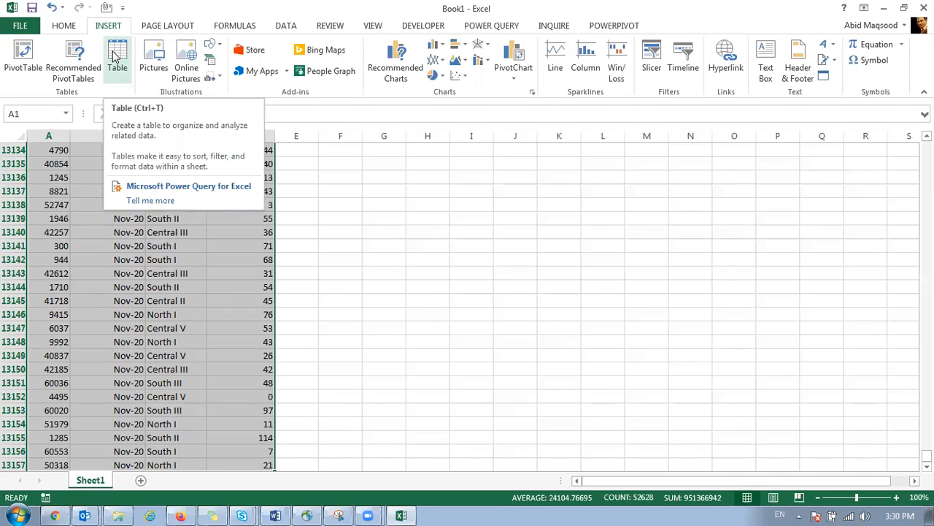
{"action": "key", "text": "ctrl+t"}
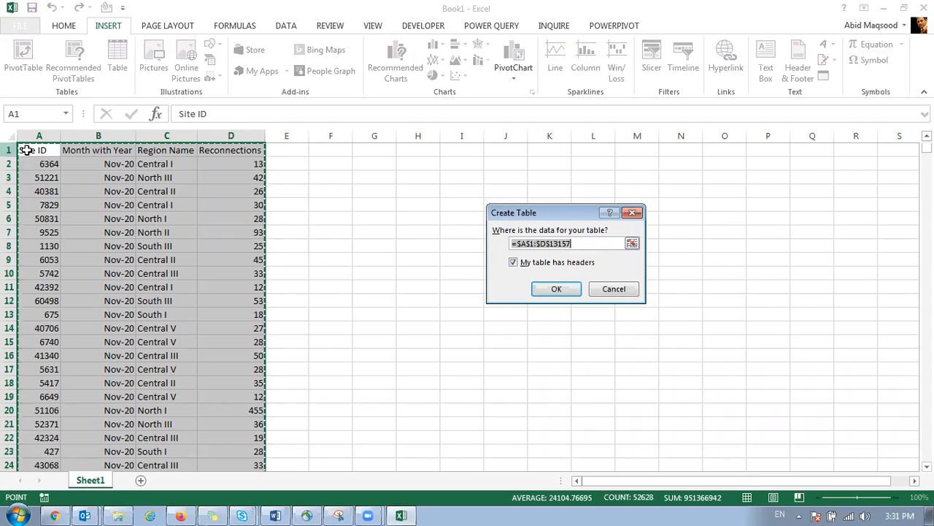
{"action": "left_click", "coordinate": [556, 289]}
{"action": "left_click", "coordinate": [183, 218]}
{"action": "left_click", "coordinate": [190, 300]}
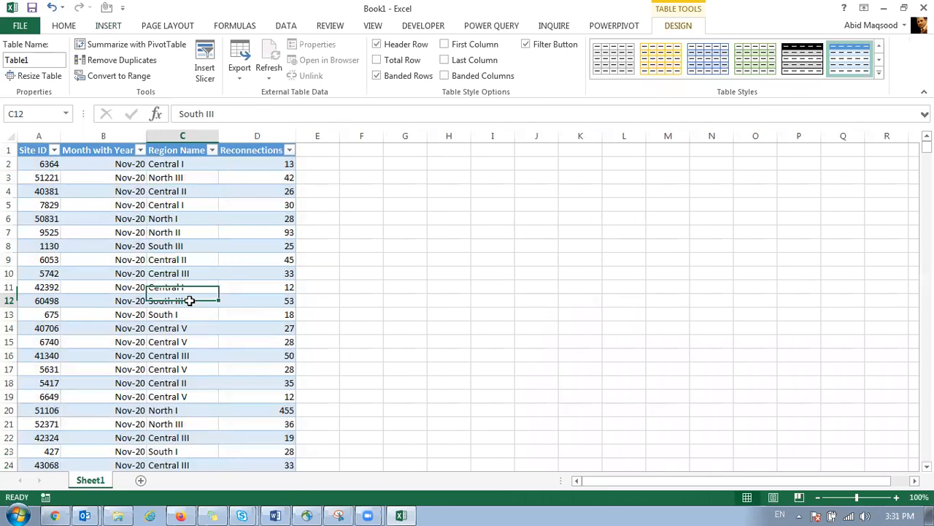
{"action": "left_click", "coordinate": [257, 315]}
{"action": "left_click", "coordinate": [208, 314]}
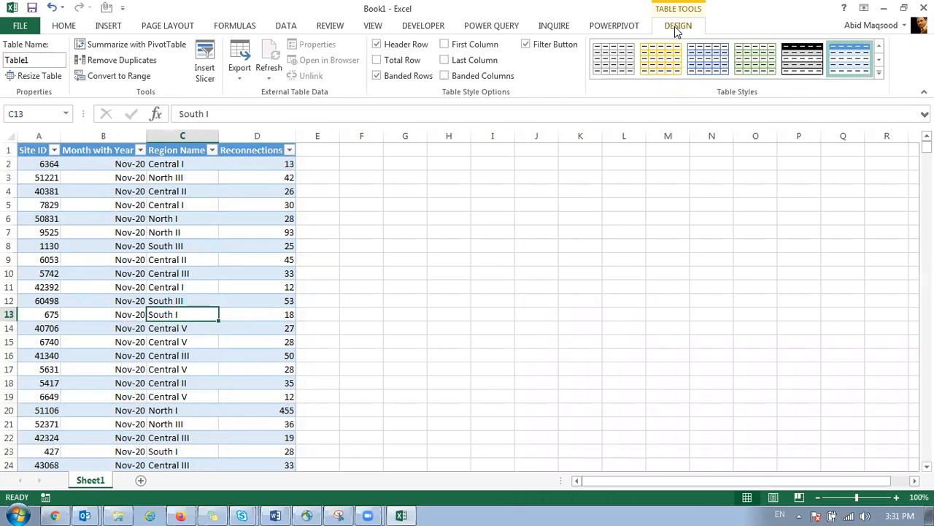
Rename the Reconnections table to Recon.
{"action": "left_click", "coordinate": [8, 60]}
{"action": "double_click", "coordinate": [33, 63]}
{"action": "type", "text": "Recon"}
{"action": "key", "text": "Return"}
{"action": "left_click", "coordinate": [216, 246]}
{"action": "left_click", "coordinate": [216, 191]}
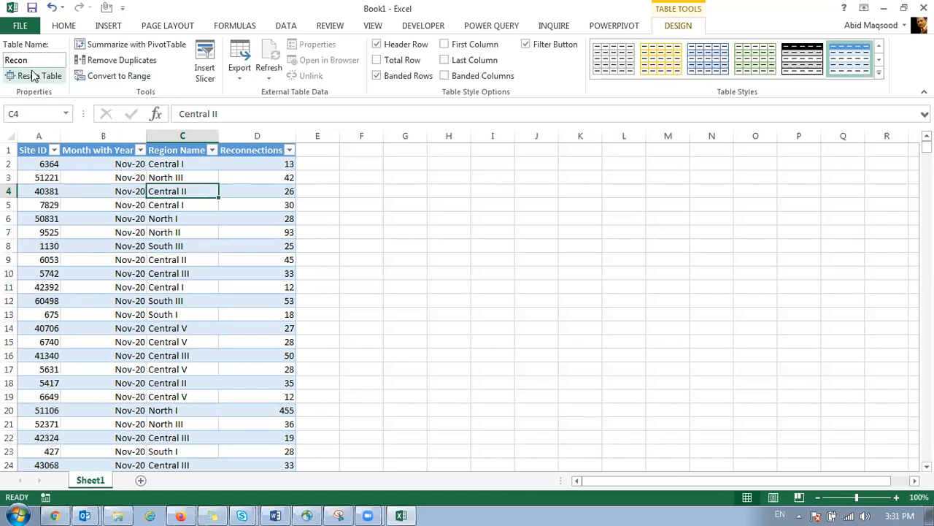
{"action": "left_click", "coordinate": [156, 176]}
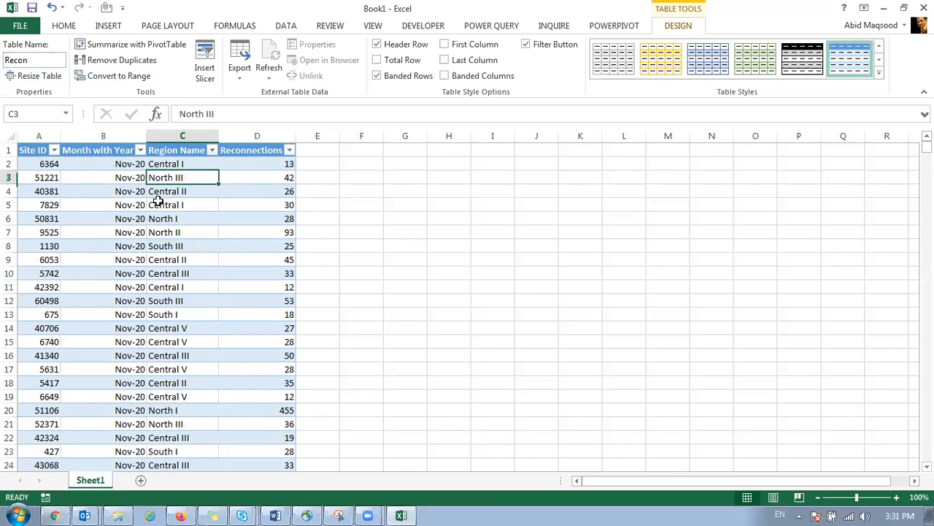
{"action": "left_click", "coordinate": [541, 190]}
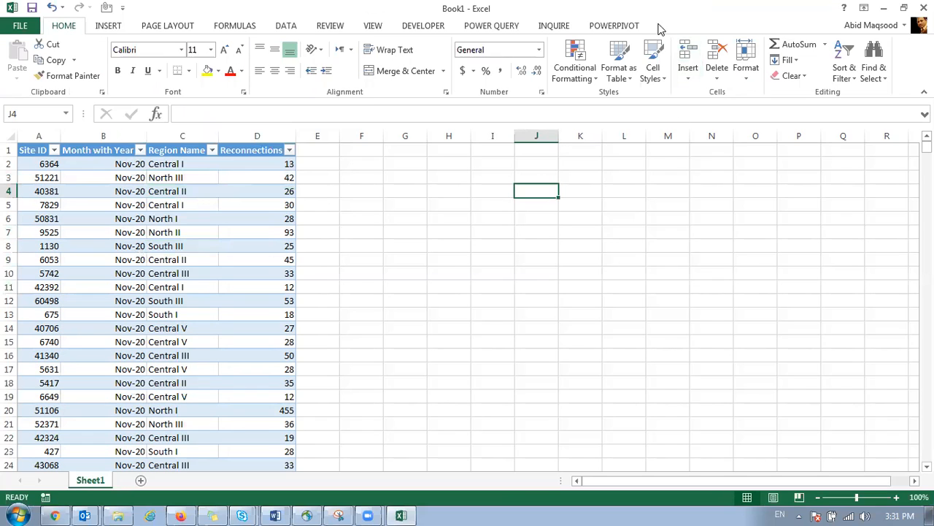
{"action": "left_click", "coordinate": [139, 205]}
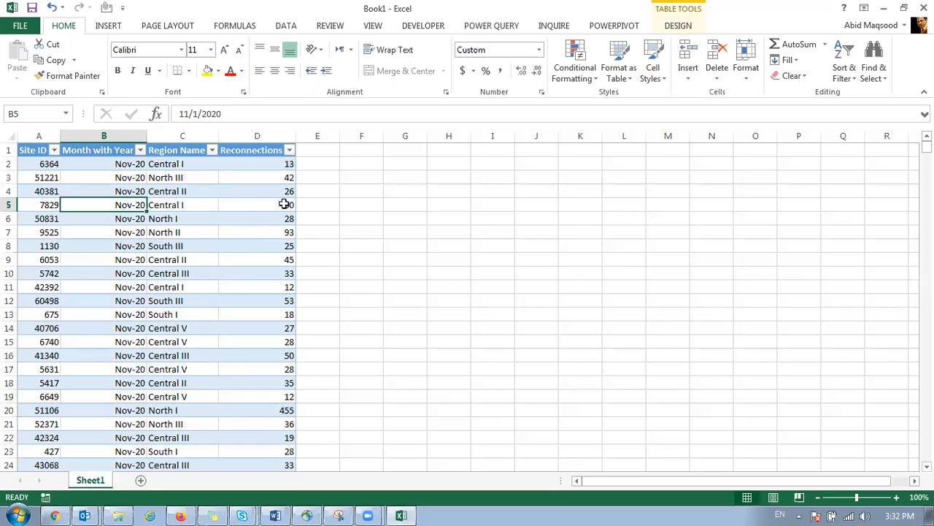
{"action": "key", "text": "Up"}
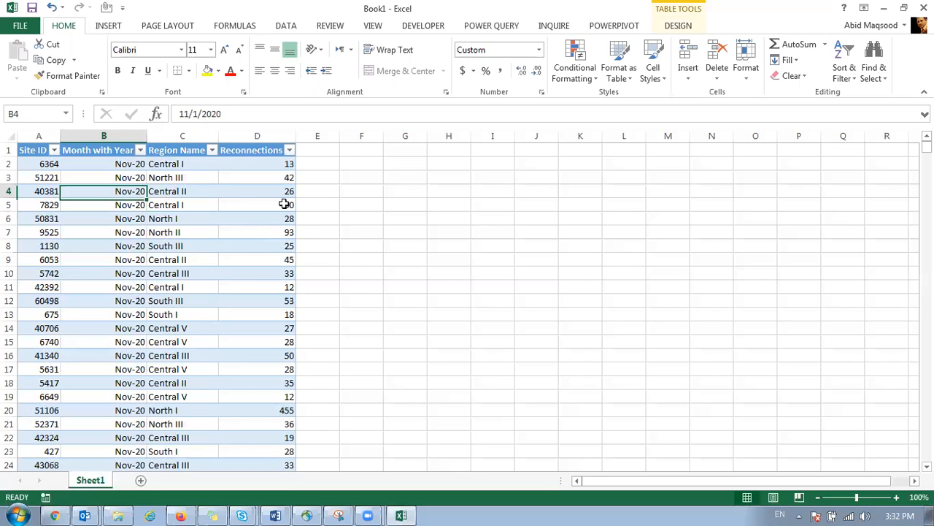
{"action": "key", "text": "Up"}
{"action": "key", "text": "Up"}
{"action": "key", "text": "Right"}
{"action": "key", "text": "Right"}
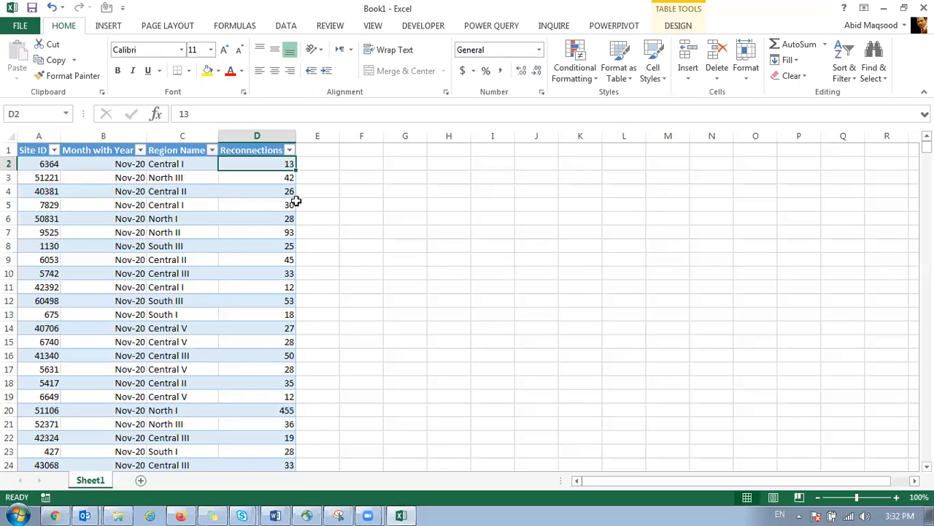
Convert the Recon table back to a normal range.
{"action": "left_click", "coordinate": [678, 26]}
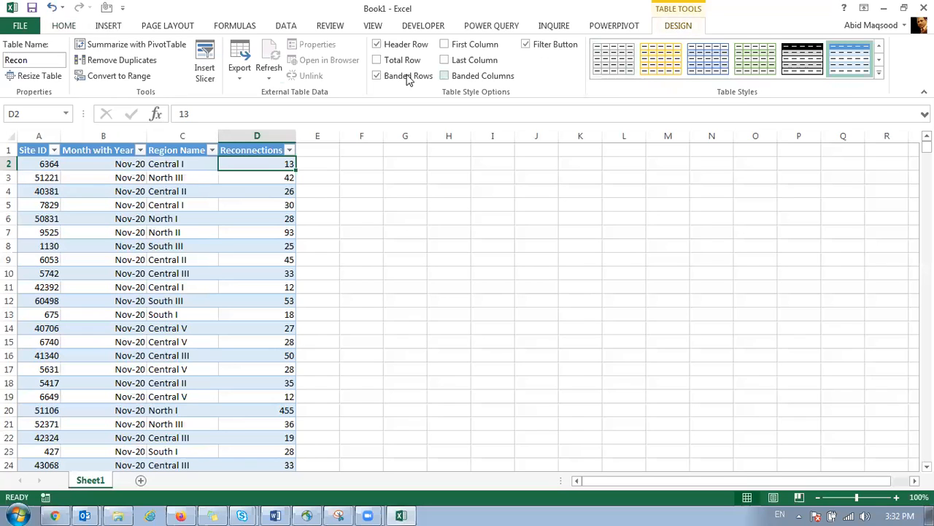
{"action": "left_click", "coordinate": [110, 79]}
{"action": "left_click", "coordinate": [440, 293]}
{"action": "left_click", "coordinate": [195, 168]}
{"action": "left_click", "coordinate": [174, 138]}
{"action": "left_click", "coordinate": [189, 161]}
{"action": "left_click", "coordinate": [246, 188]}
{"action": "left_click", "coordinate": [225, 161]}
{"action": "left_click", "coordinate": [226, 206]}
{"action": "left_click", "coordinate": [227, 272]}
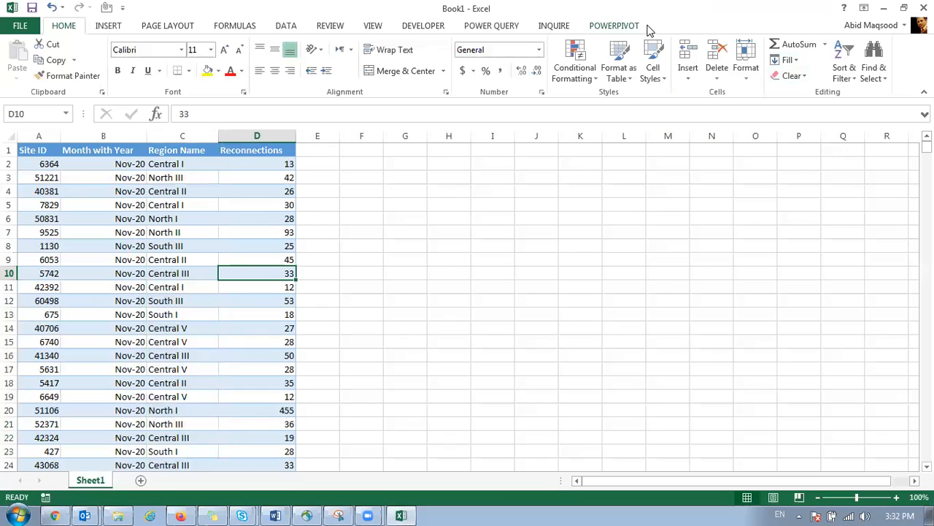
{"action": "left_click", "coordinate": [135, 209]}
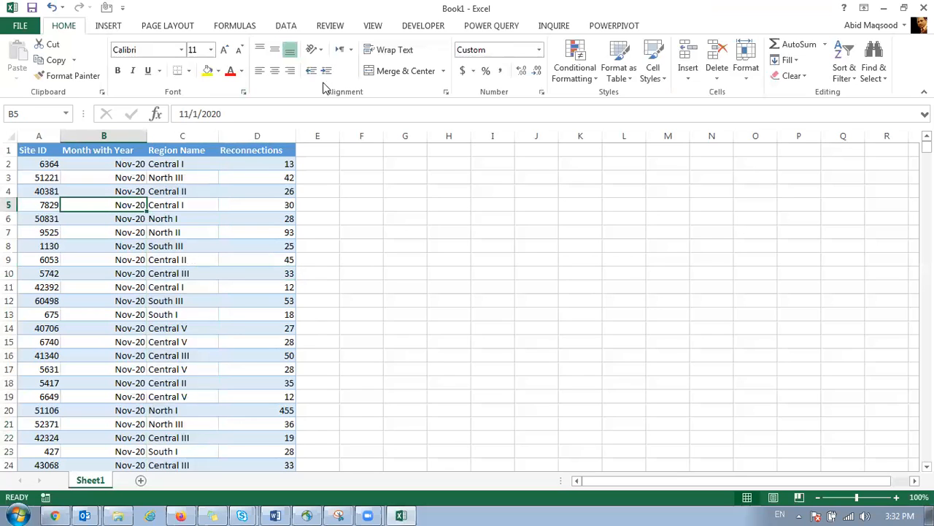
Show the PowerPivot commands, including Add to Data Model, while highlighting sample rows of the Reconnections range.
{"action": "left_click", "coordinate": [606, 29]}
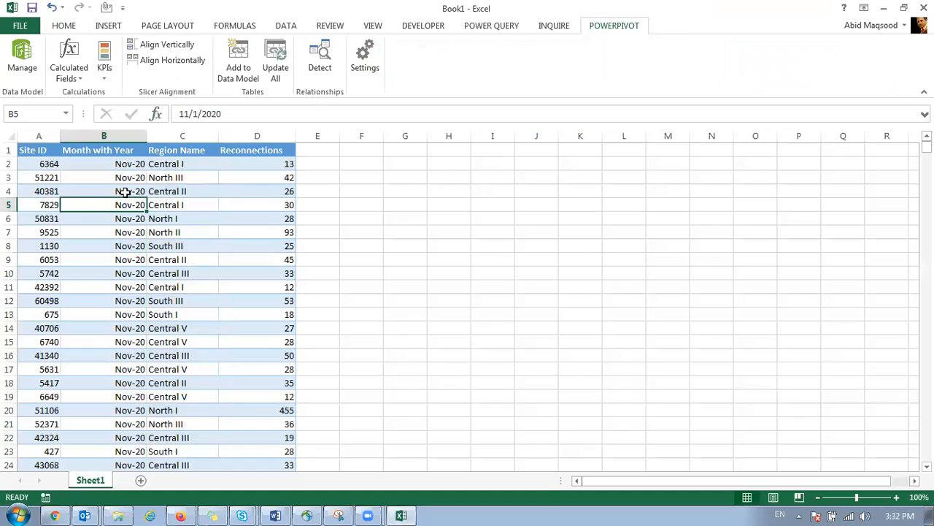
{"action": "left_click_drag", "start_coordinate": [31, 150], "coordinate": [259, 192]}
{"action": "left_click_drag", "start_coordinate": [262, 232], "coordinate": [261, 260]}
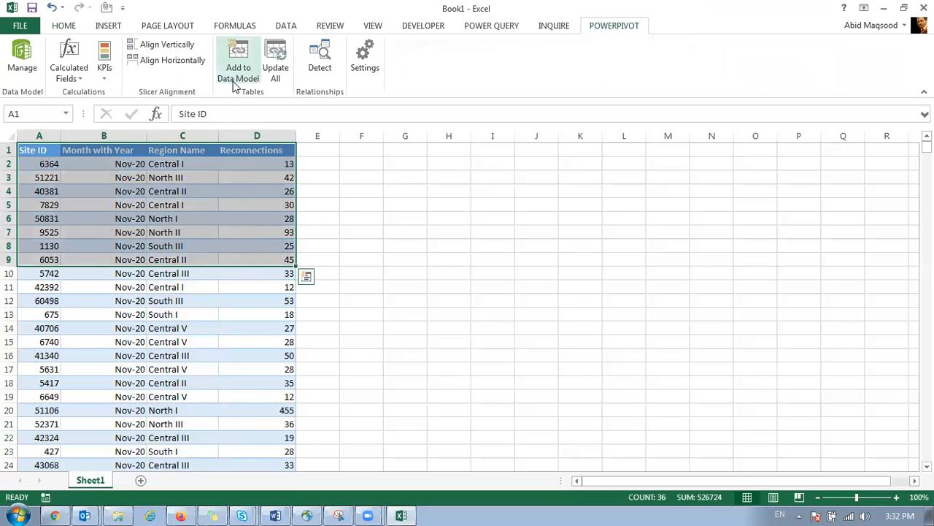
{"action": "left_click", "coordinate": [239, 313]}
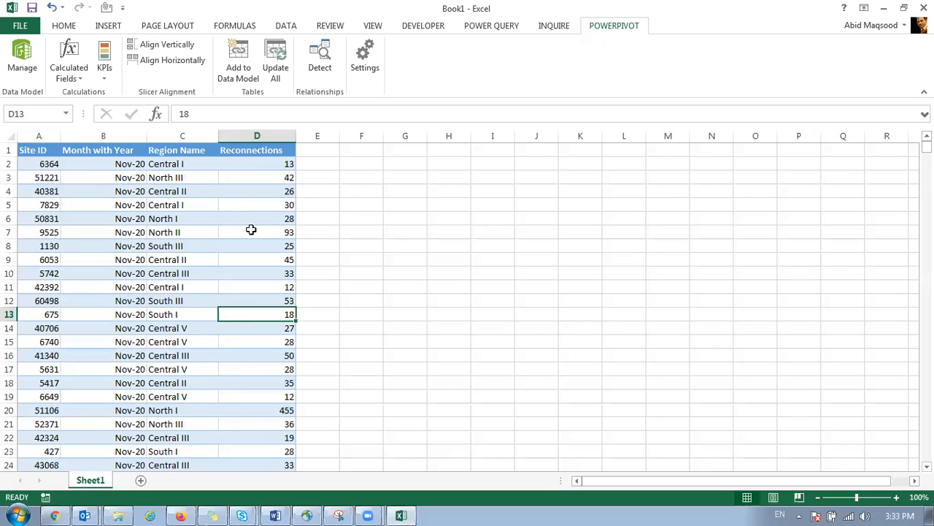
{"action": "left_click_drag", "start_coordinate": [41, 149], "coordinate": [269, 190]}
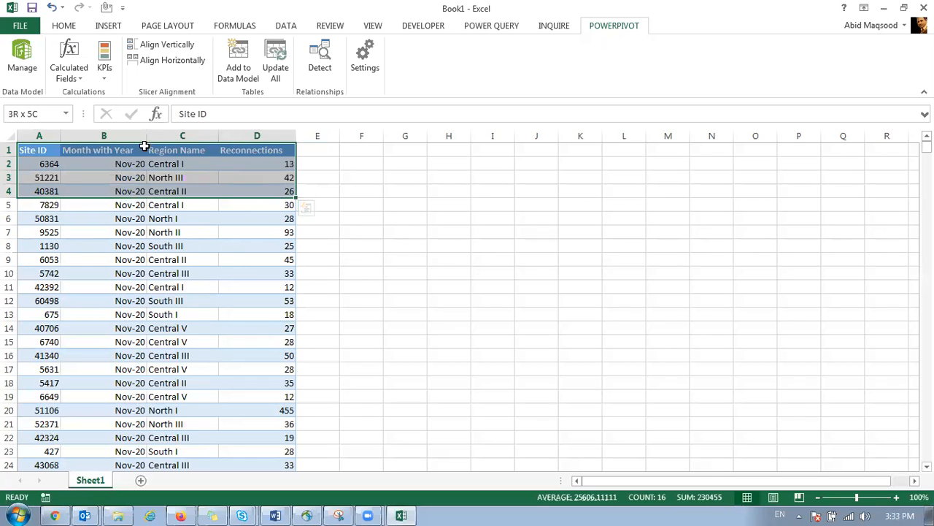
Center the contents of columns A to D horizontally and align them to the middle vertically.
{"action": "left_click_drag", "start_coordinate": [47, 136], "coordinate": [257, 136]}
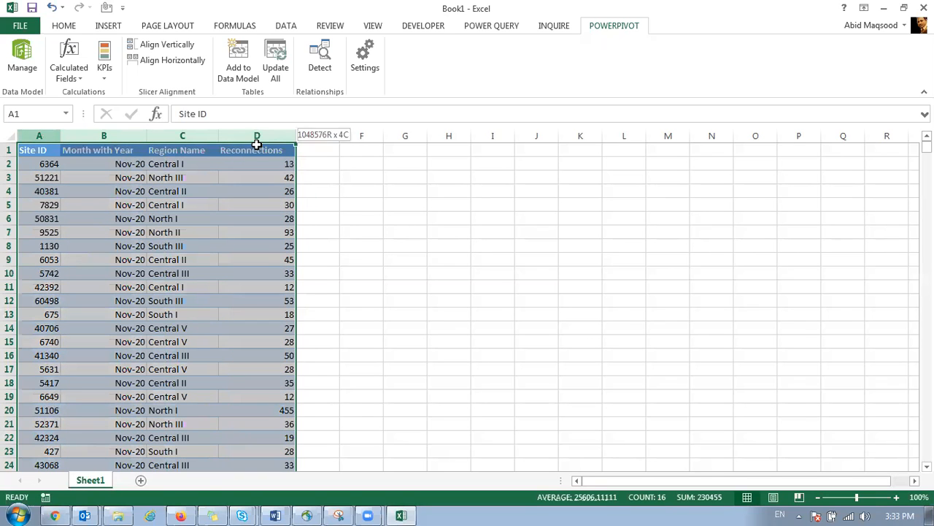
{"action": "left_click", "coordinate": [83, 29]}
{"action": "left_click", "coordinate": [274, 70]}
{"action": "left_click", "coordinate": [275, 49]}
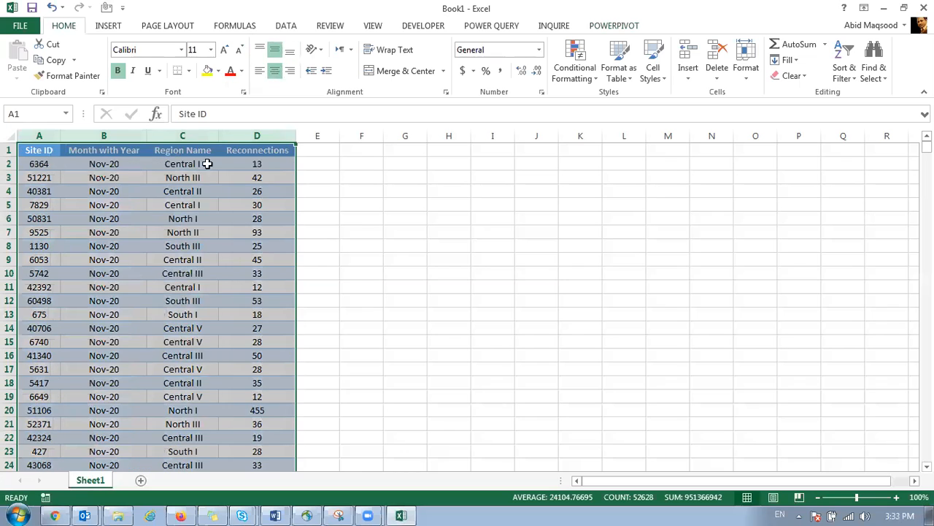
Turn the centered range A1:D13157 into a table with headers again.
{"action": "left_click", "coordinate": [113, 162]}
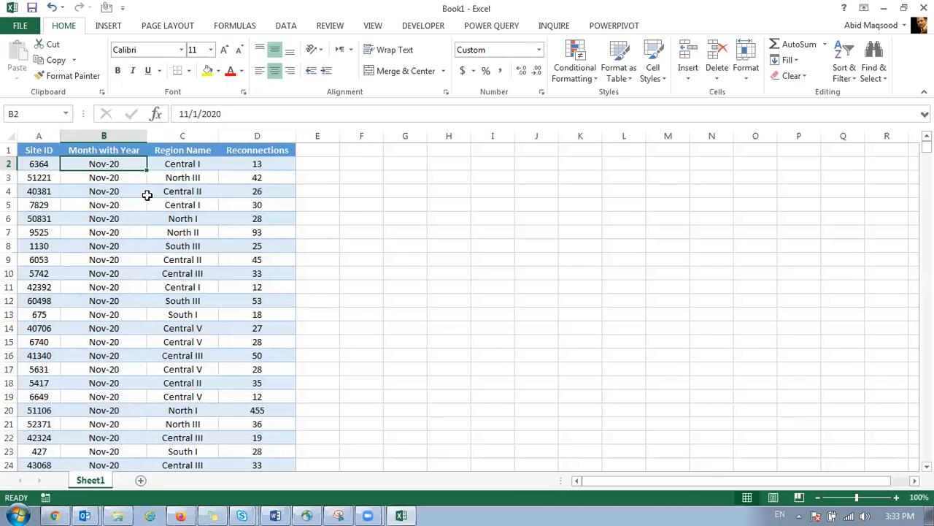
{"action": "key", "text": "ctrl+t"}
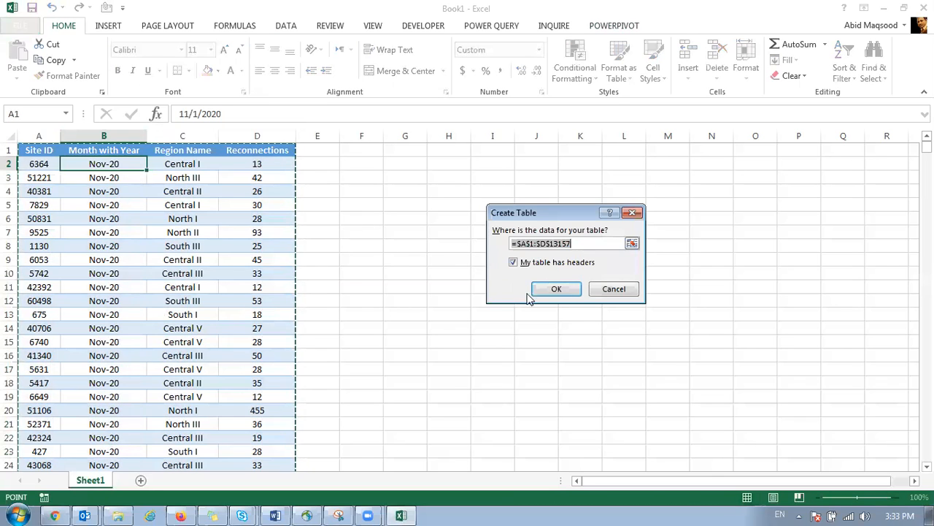
{"action": "left_click", "coordinate": [535, 292]}
Insert a Region Name slicer, move it beside the table around columns J to L, and heighten it to about 3.93".
{"action": "left_click", "coordinate": [204, 67]}
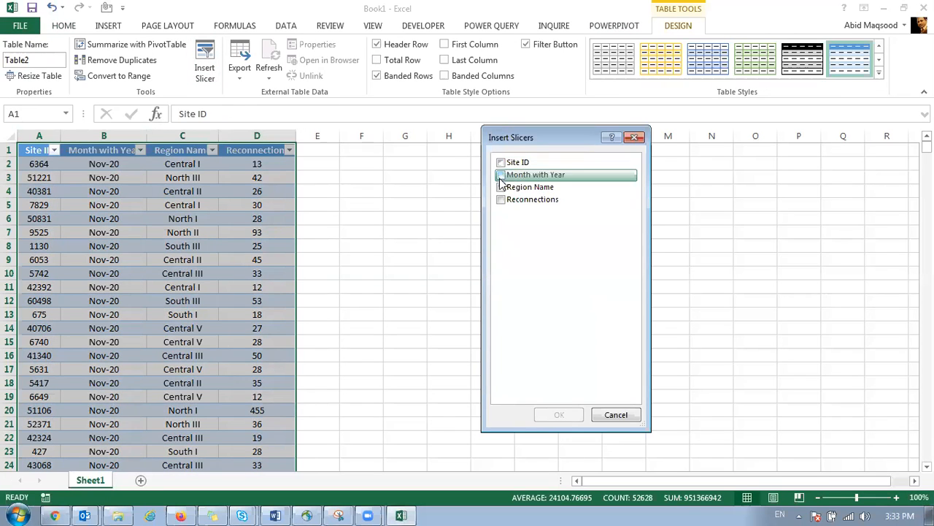
{"action": "left_click", "coordinate": [501, 187]}
{"action": "left_click", "coordinate": [570, 411]}
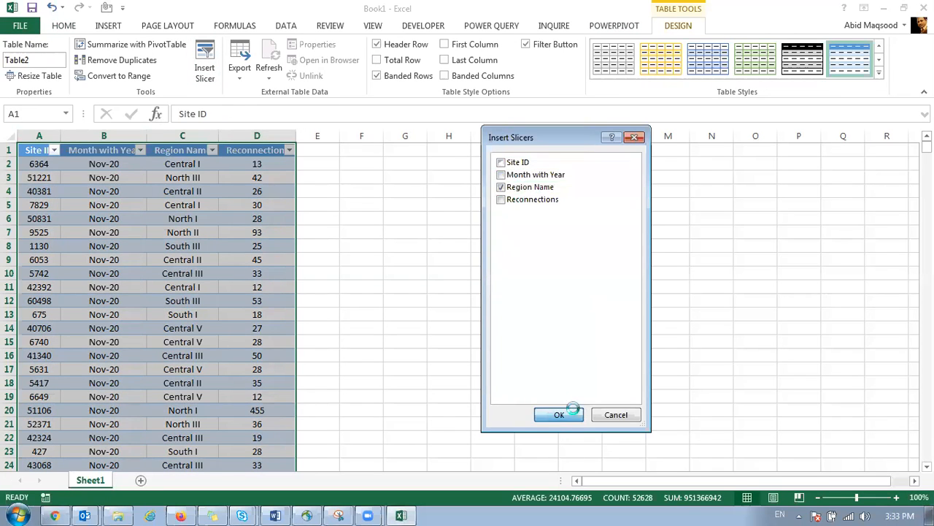
{"action": "left_click_drag", "start_coordinate": [448, 225], "coordinate": [561, 151]}
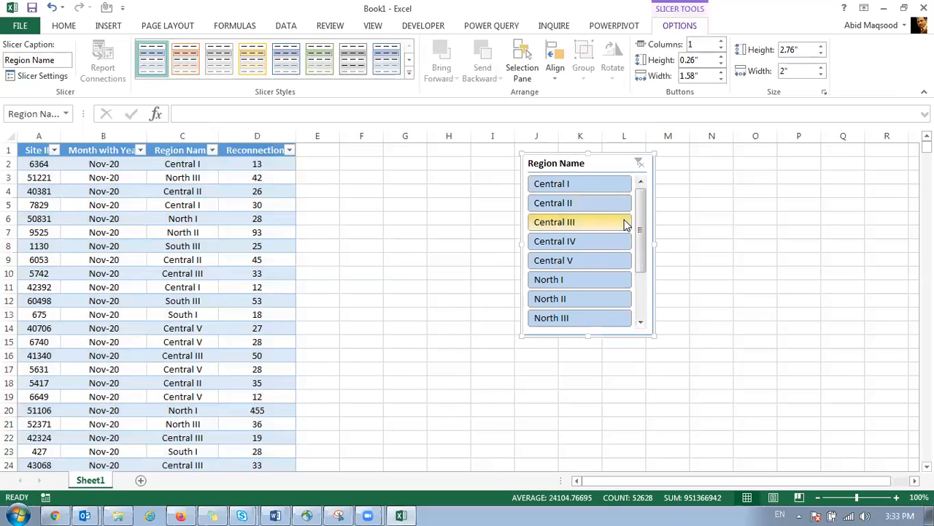
{"action": "left_click_drag", "start_coordinate": [590, 336], "coordinate": [588, 411]}
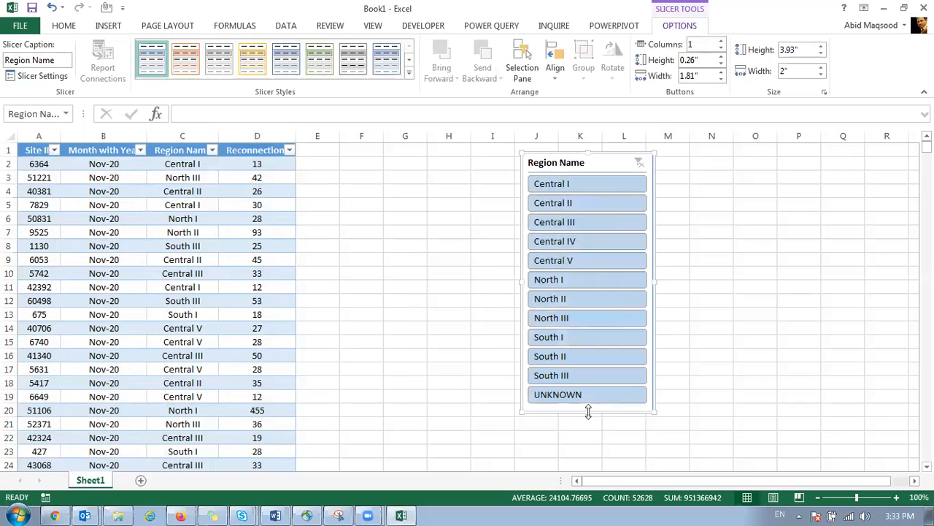
Filter the table with the slicer by one region after another, from Central III through North III and UNKNOWN to Central II.
{"action": "left_click", "coordinate": [581, 222]}
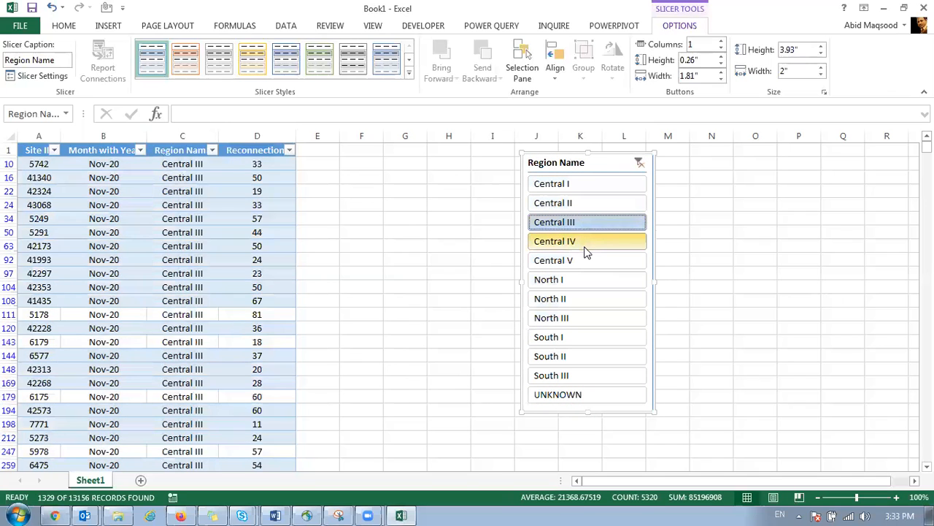
{"action": "left_click", "coordinate": [579, 203]}
{"action": "left_click", "coordinate": [577, 260]}
{"action": "left_click", "coordinate": [573, 318]}
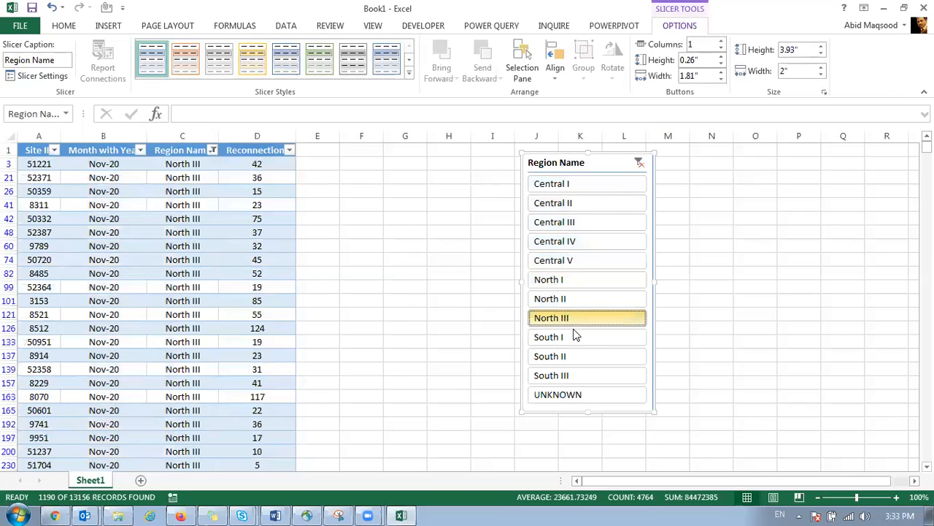
{"action": "left_click", "coordinate": [577, 356]}
{"action": "left_click", "coordinate": [585, 393]}
{"action": "left_click", "coordinate": [585, 376]}
{"action": "left_click", "coordinate": [581, 356]}
{"action": "left_click", "coordinate": [582, 337]}
{"action": "left_click", "coordinate": [580, 279]}
{"action": "left_click", "coordinate": [584, 203]}
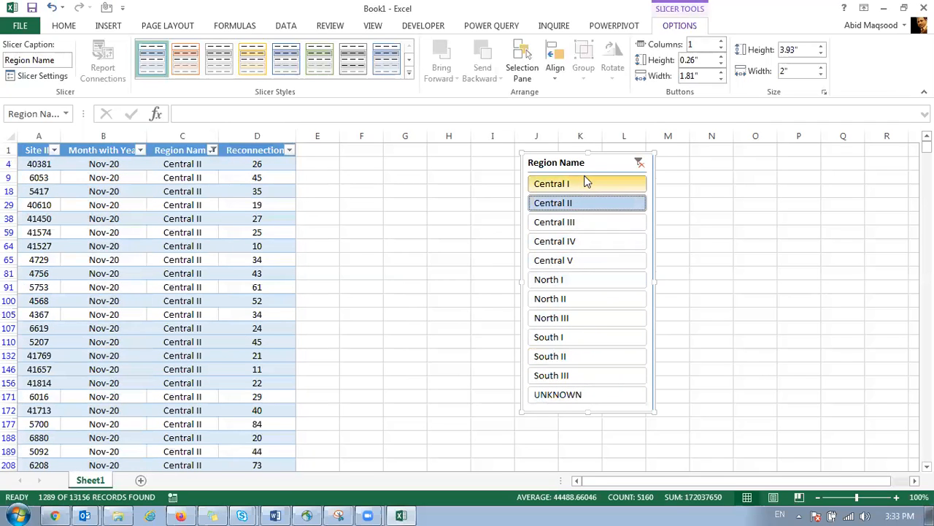
Clear the region filter and delete the Region Name slicer.
{"action": "left_click", "coordinate": [640, 162]}
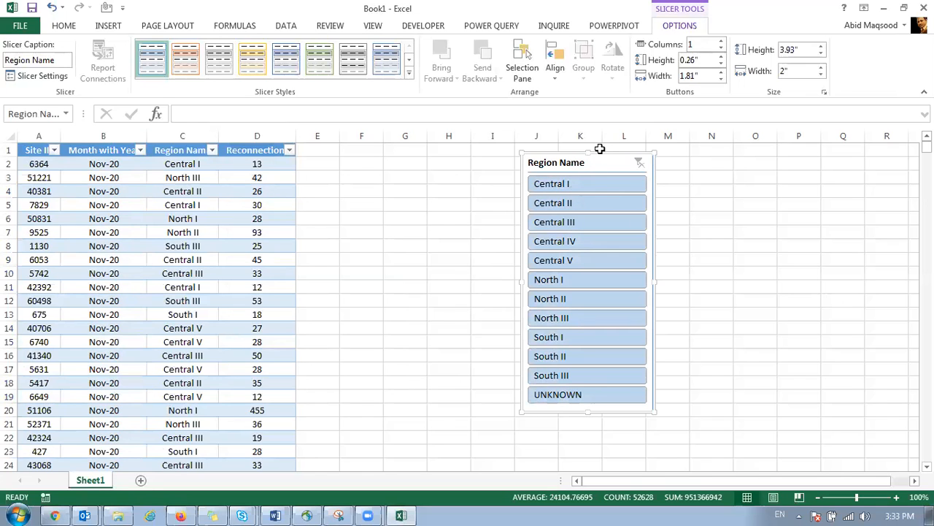
{"action": "key", "text": "Delete"}
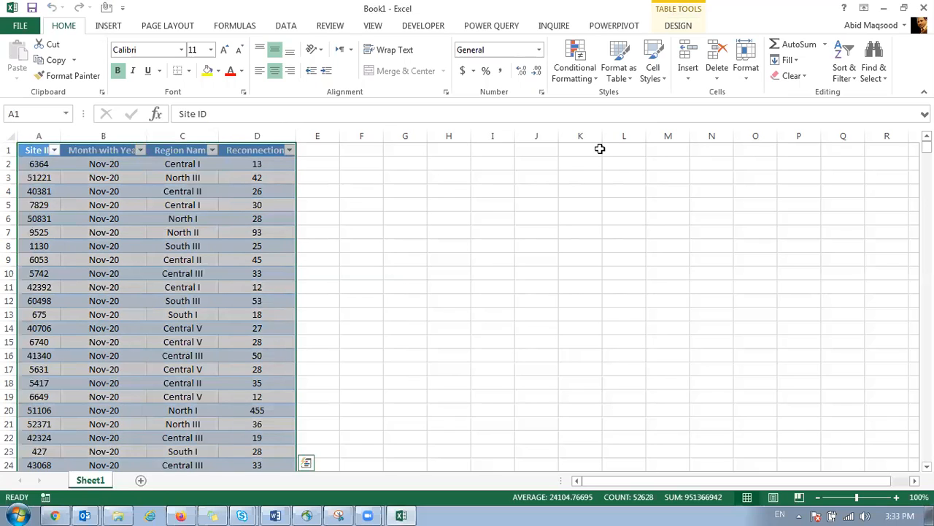
{"action": "left_click", "coordinate": [99, 27]}
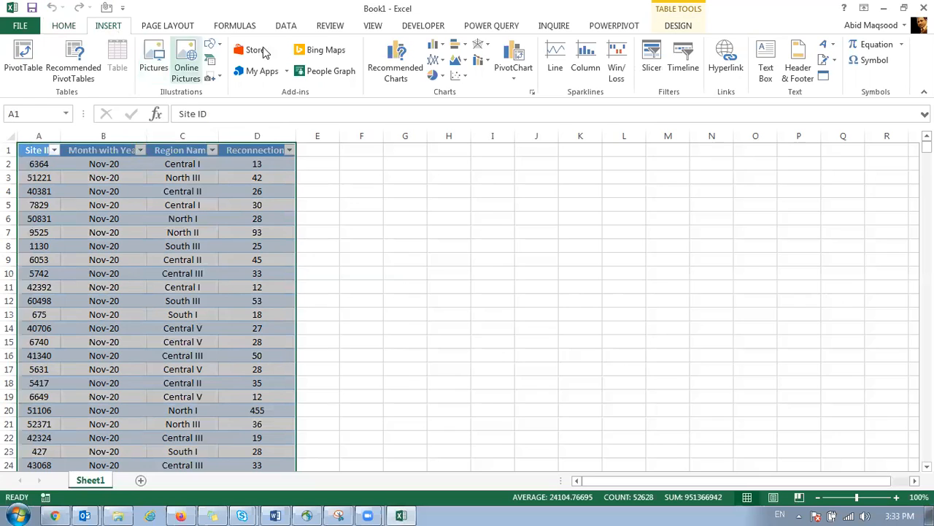
{"action": "left_click", "coordinate": [663, 27]}
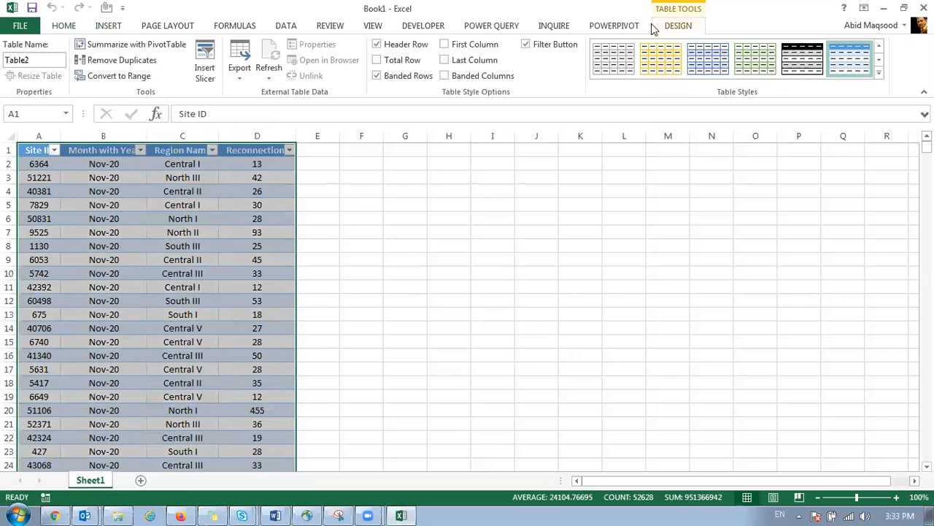
{"action": "left_click", "coordinate": [98, 25]}
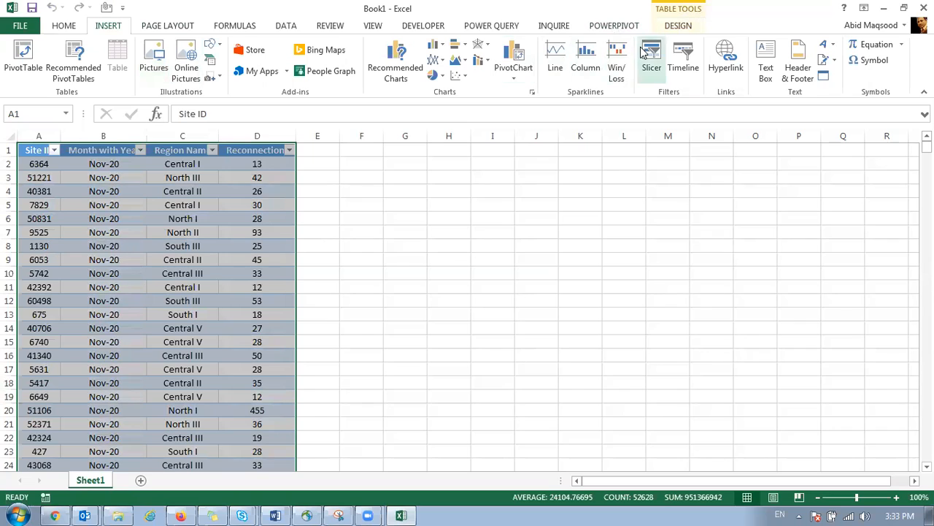
{"action": "left_click", "coordinate": [292, 26]}
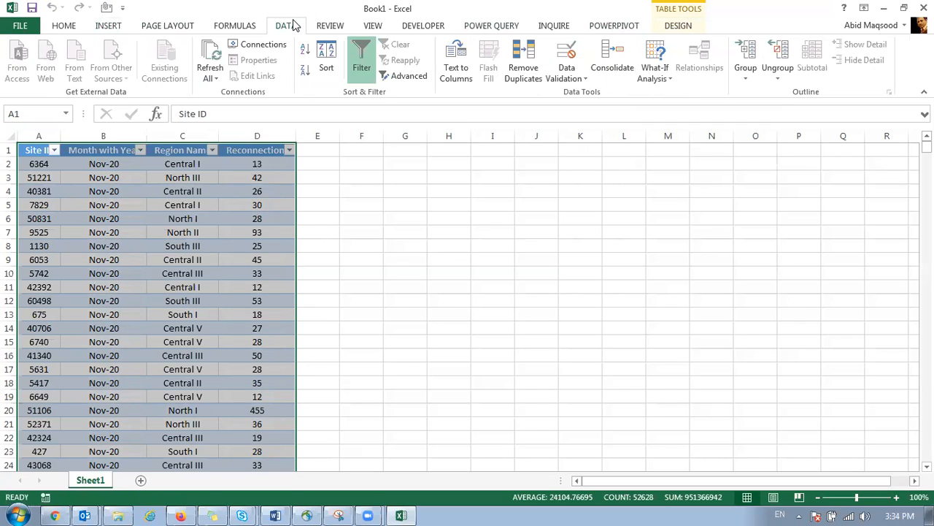
{"action": "left_click", "coordinate": [119, 26]}
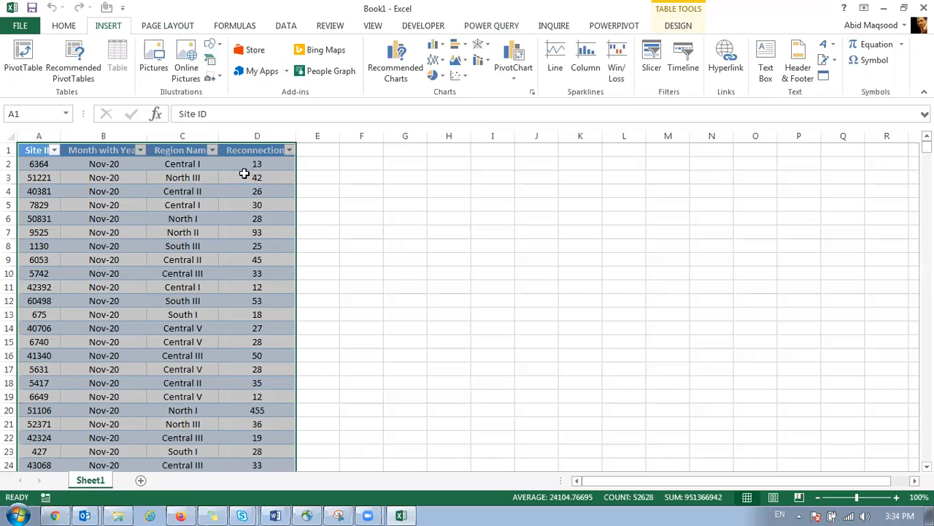
Check the dates offered in the Month with Year filter and the connections available for a timeline, without applying either.
{"action": "left_click", "coordinate": [116, 190]}
{"action": "left_click", "coordinate": [113, 232]}
{"action": "left_click", "coordinate": [114, 300]}
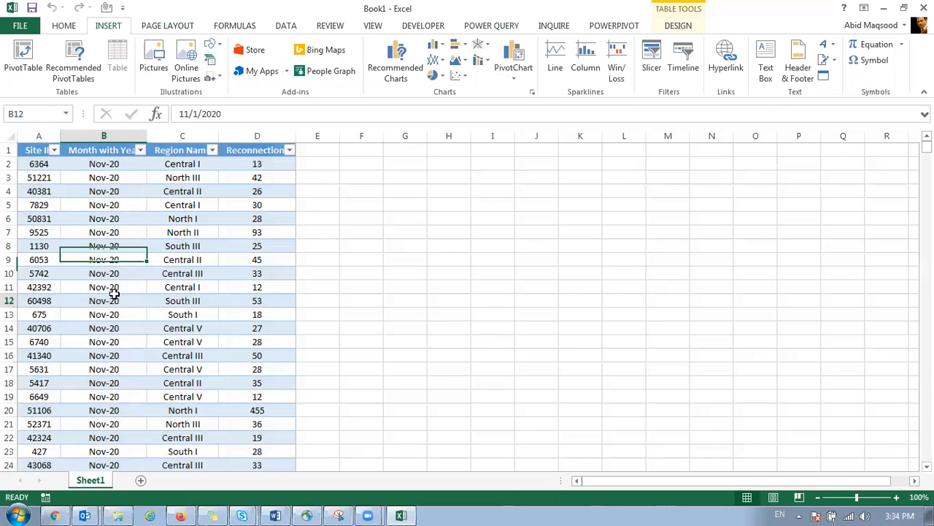
{"action": "left_click", "coordinate": [140, 150]}
{"action": "left_click", "coordinate": [43, 306]}
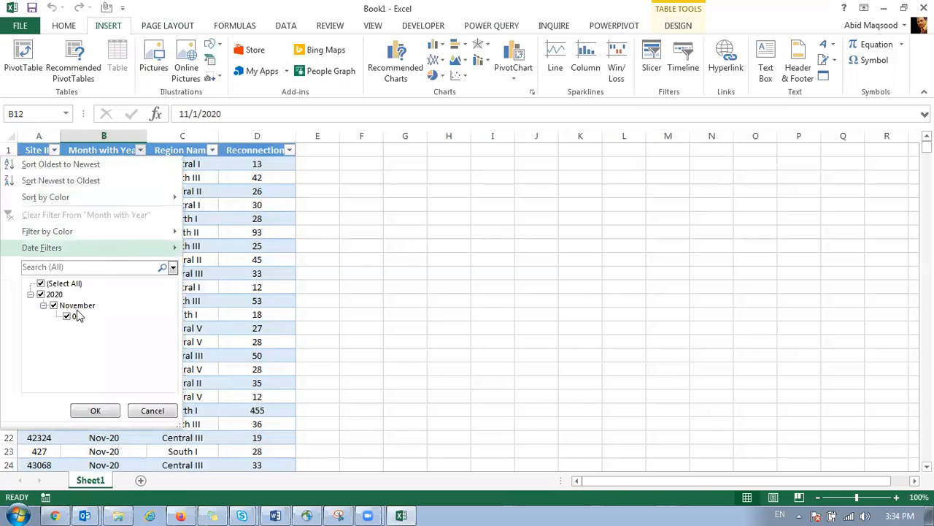
{"action": "left_click", "coordinate": [94, 410]}
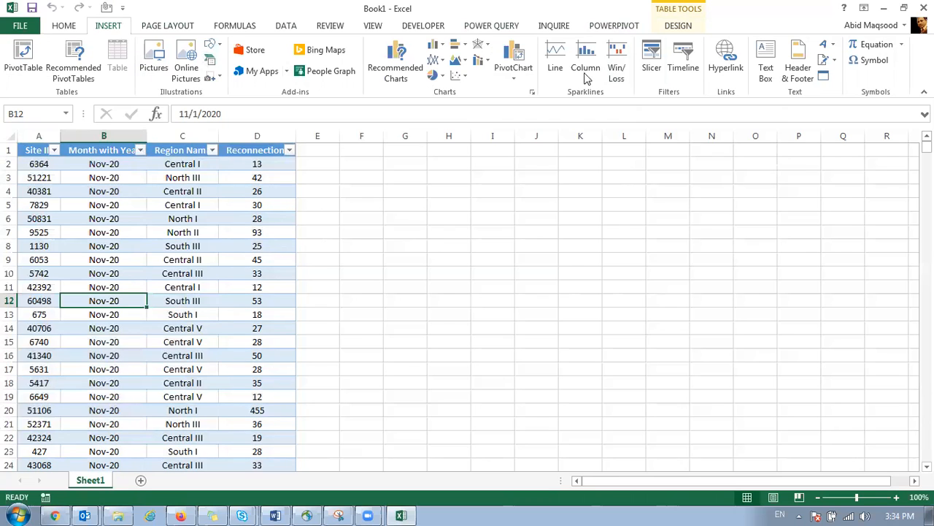
{"action": "left_click", "coordinate": [683, 62]}
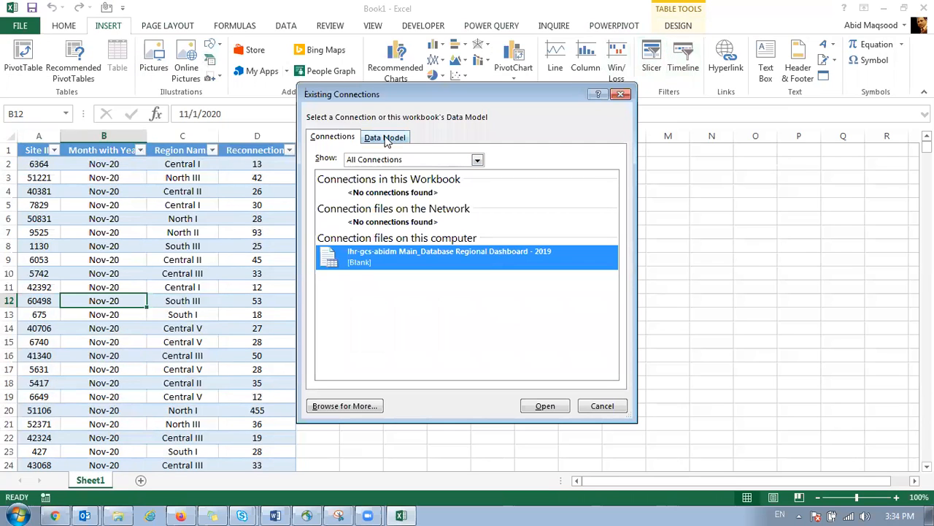
{"action": "left_click", "coordinate": [600, 406]}
Add the Reconnections table on Sheet1 to the PowerPivot data model.
{"action": "left_click", "coordinate": [106, 205]}
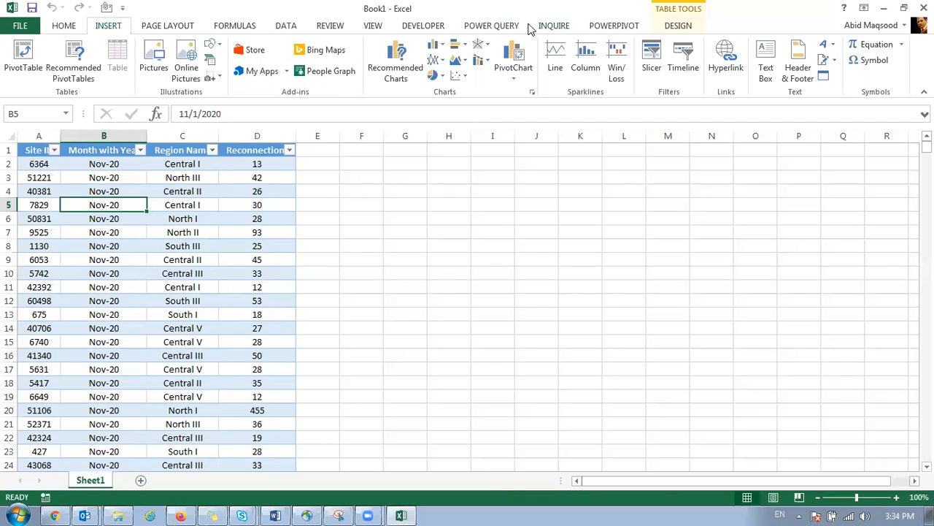
{"action": "left_click", "coordinate": [630, 28]}
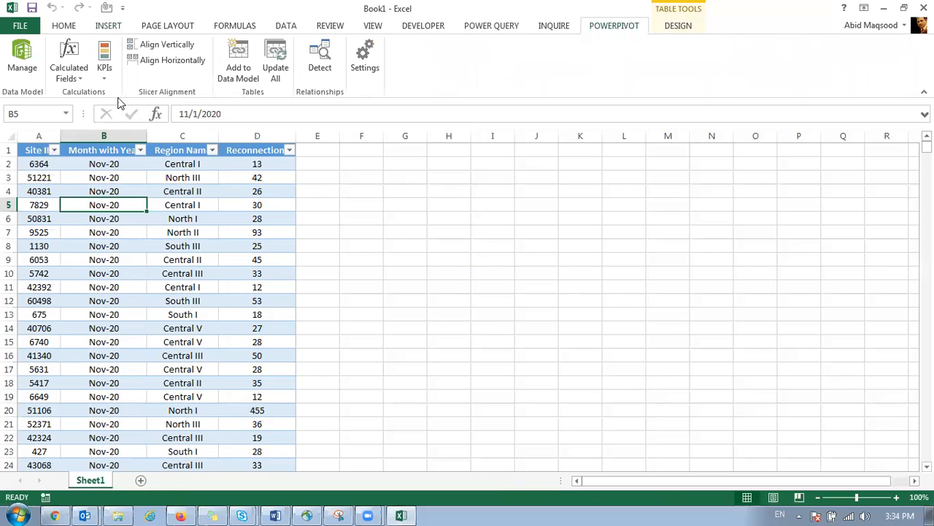
{"action": "left_click", "coordinate": [239, 51]}
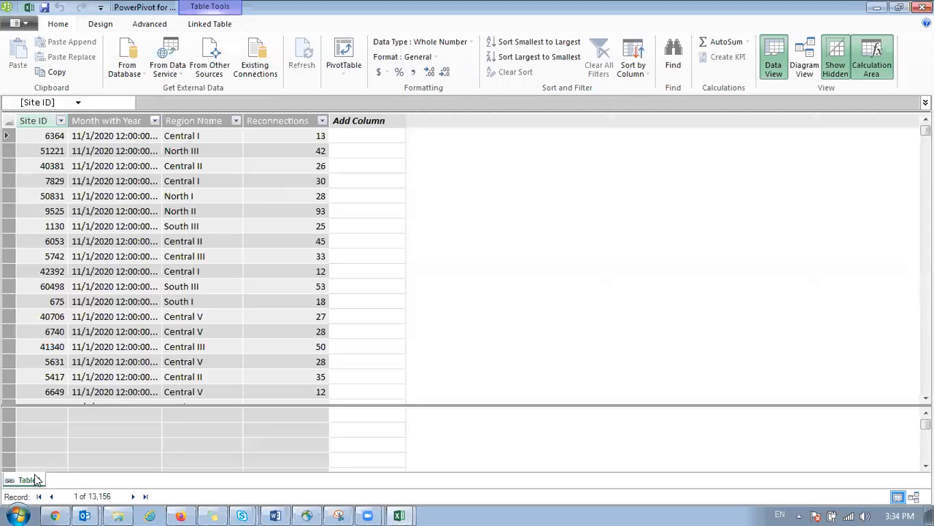
Compare the linked table's name in the data model with the table name set in the Book1 workbook.
{"action": "key", "text": "alt+Tab"}
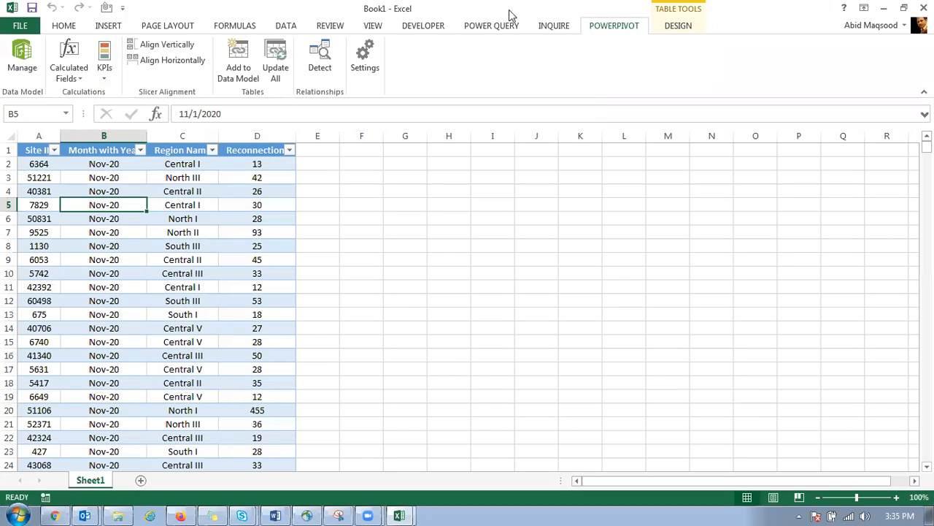
{"action": "left_click", "coordinate": [679, 29]}
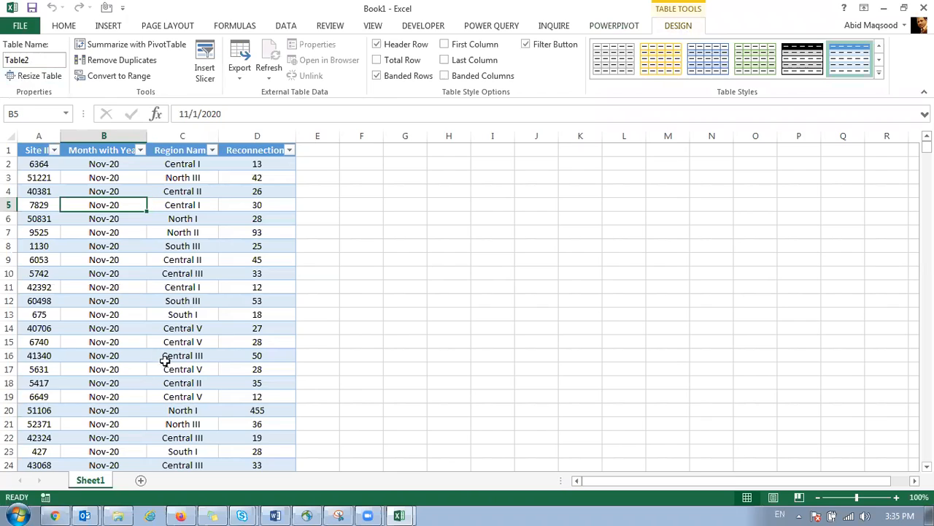
{"action": "key", "text": "alt+Tab"}
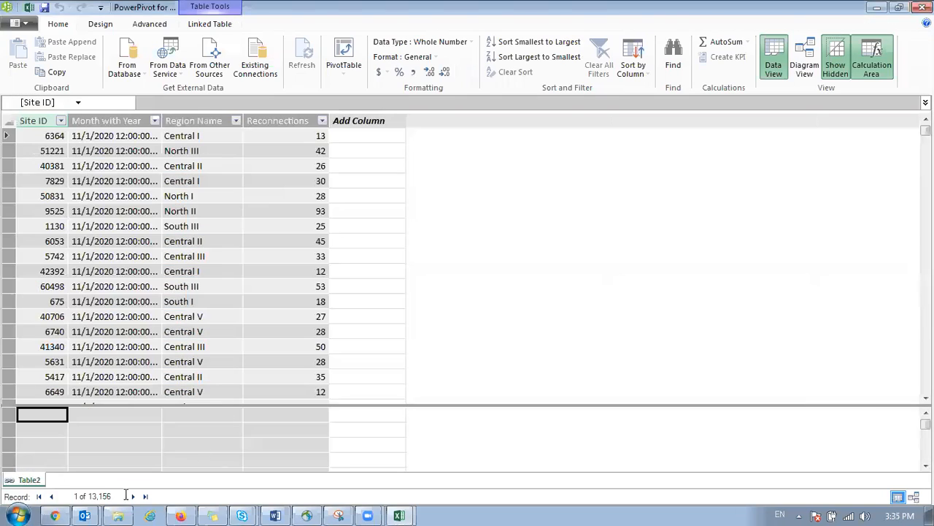
Examine the data type of each column in the PowerPivot table and the database sources available for import.
{"action": "left_click", "coordinate": [168, 180]}
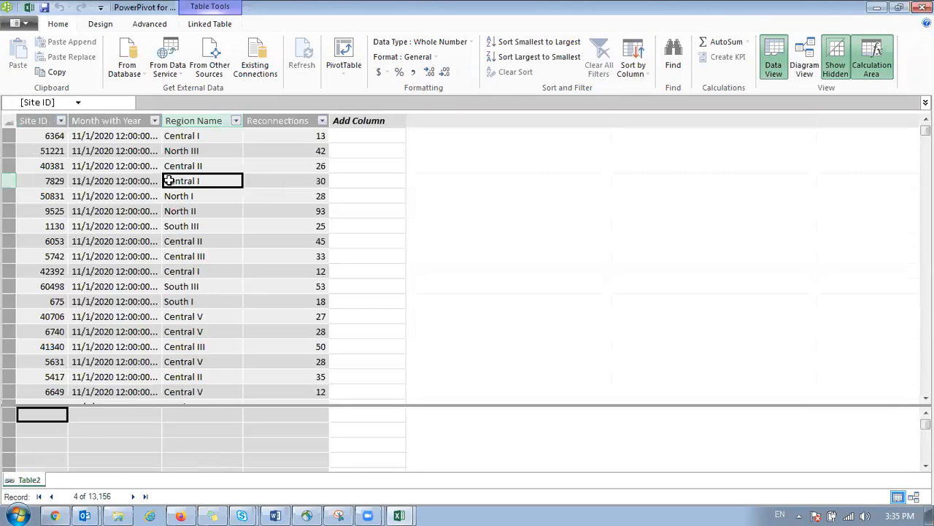
{"action": "left_click", "coordinate": [57, 135]}
{"action": "key", "text": "Right"}
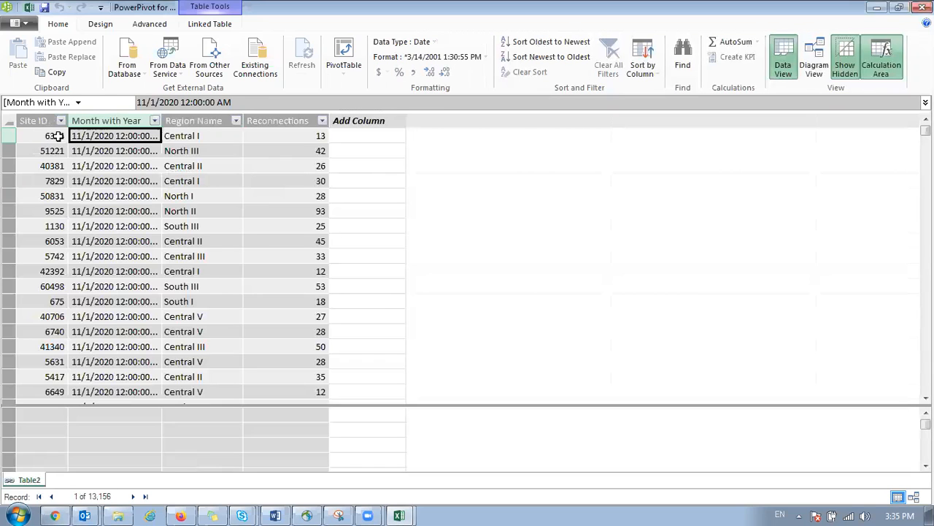
{"action": "key", "text": "Right"}
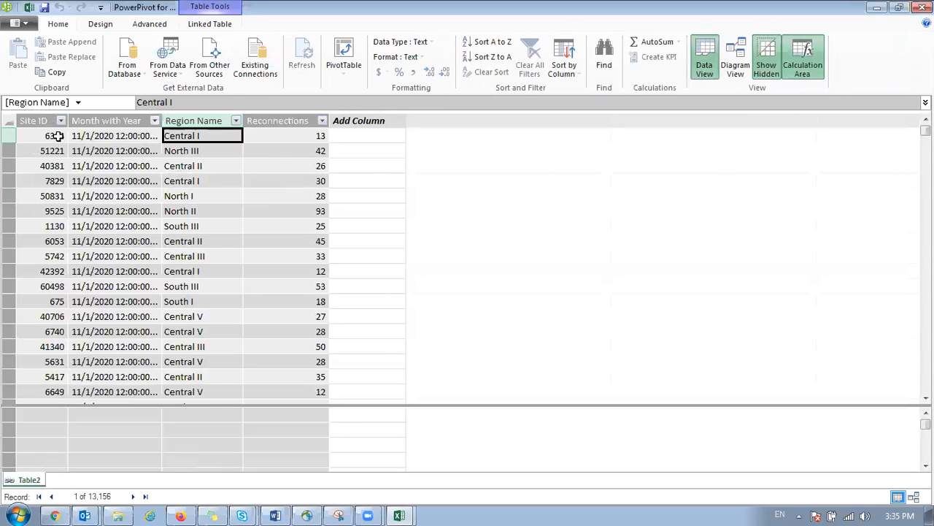
{"action": "key", "text": "Right"}
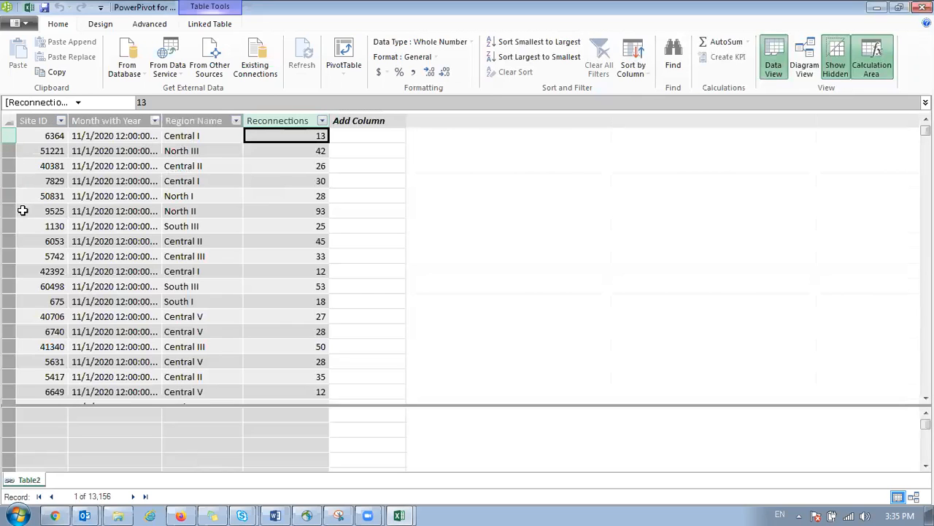
{"action": "left_click", "coordinate": [126, 65]}
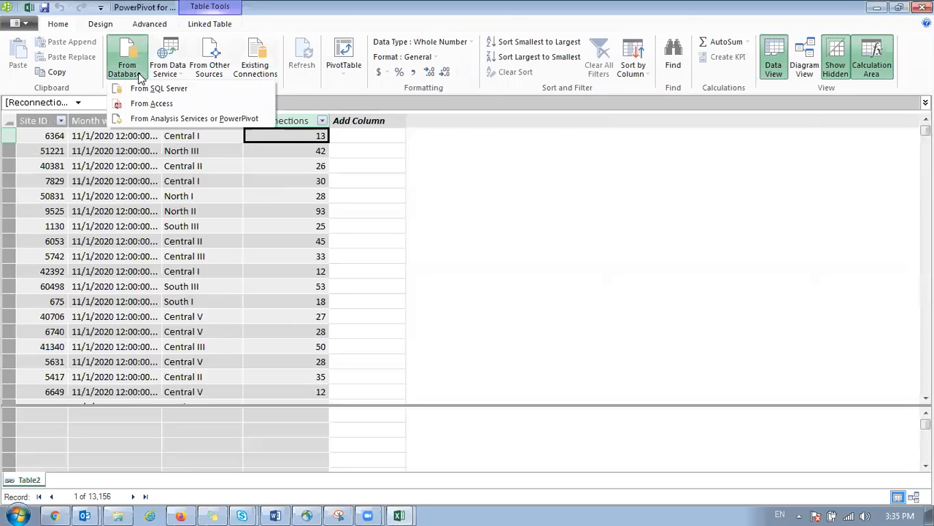
{"action": "left_click", "coordinate": [234, 430]}
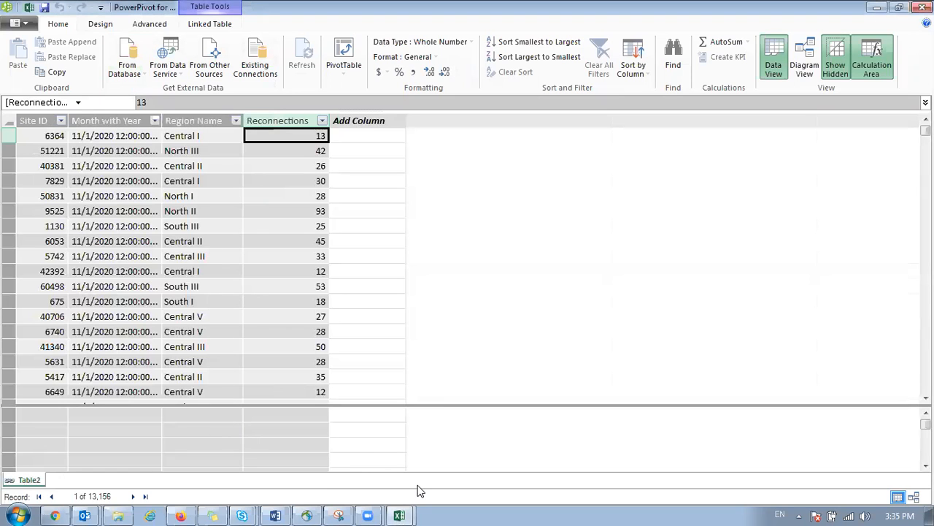
Revisit the PowerPivot commands in the Book1 workbook and close the PowerPivot window.
{"action": "left_click", "coordinate": [354, 473]}
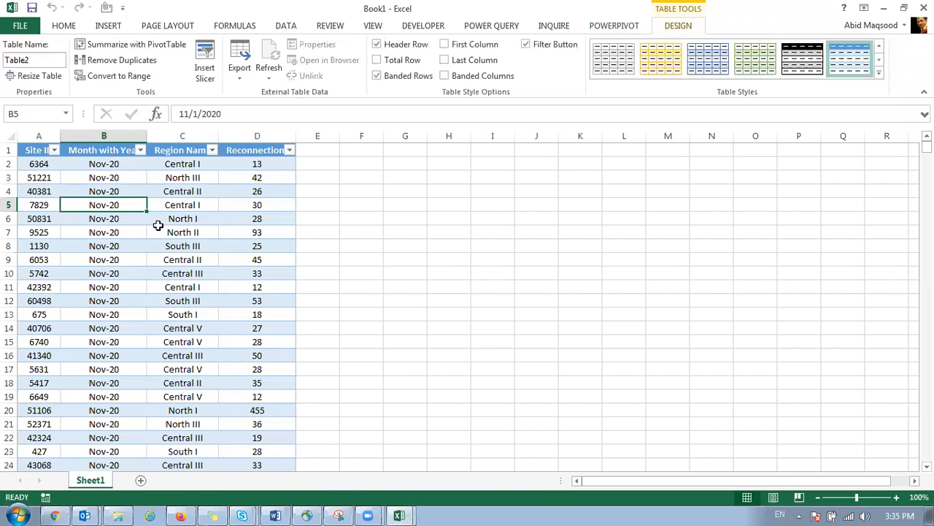
{"action": "left_click", "coordinate": [608, 27]}
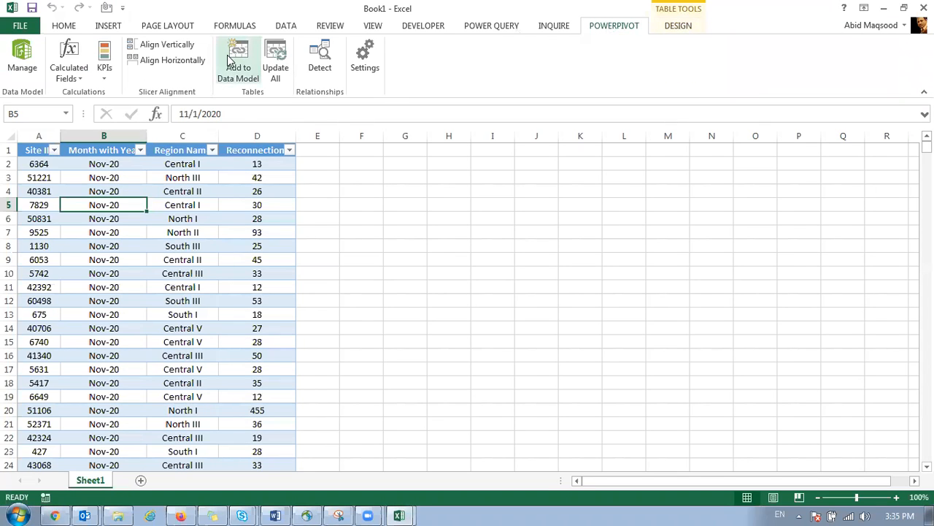
{"action": "mouse_move", "coordinate": [400, 509]}
{"action": "left_click", "coordinate": [394, 488]}
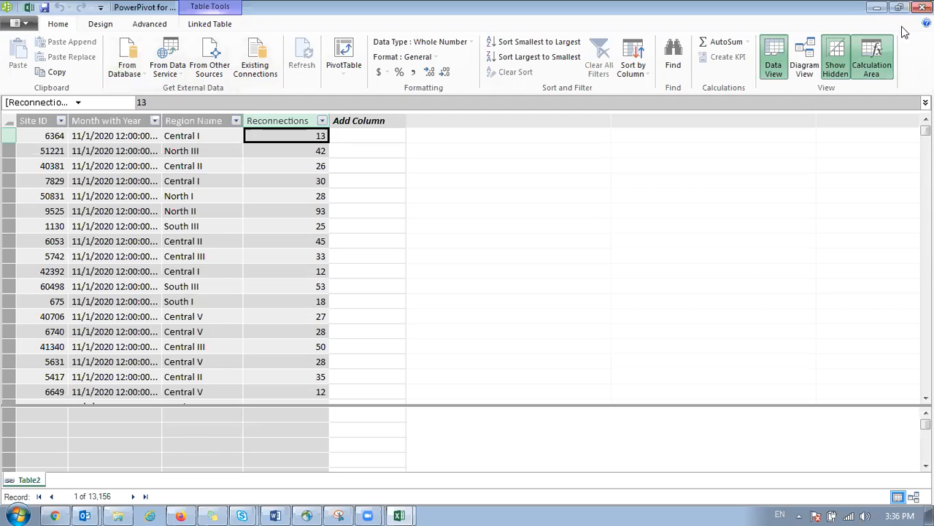
{"action": "left_click", "coordinate": [922, 7]}
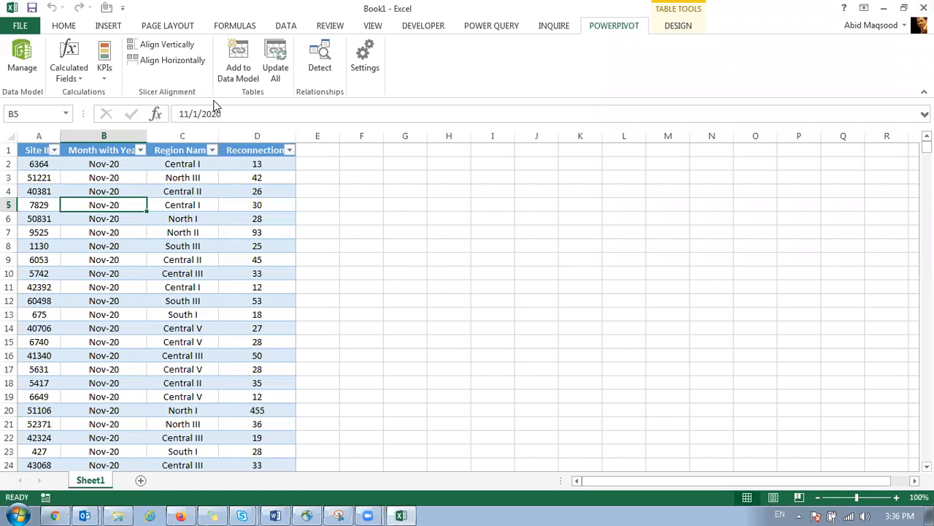
Switch to Windows Explorer and open the Churn Report ac746423 workbook from the Downloads folder.
{"action": "left_click", "coordinate": [123, 514]}
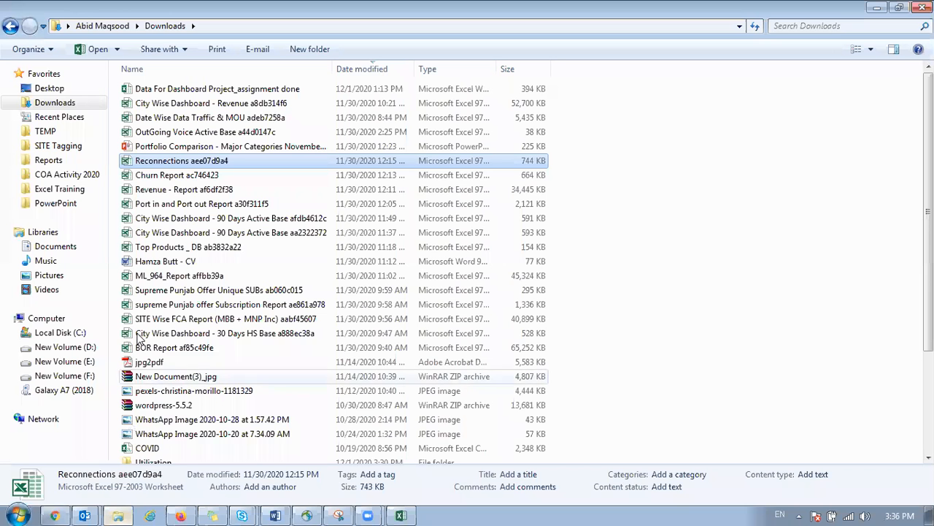
{"action": "left_click", "coordinate": [165, 180]}
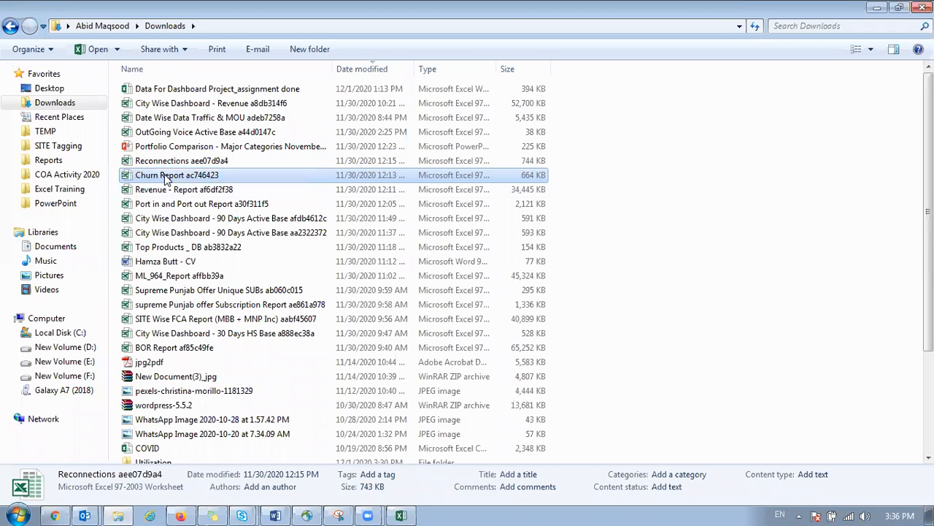
{"action": "double_click", "coordinate": [165, 177]}
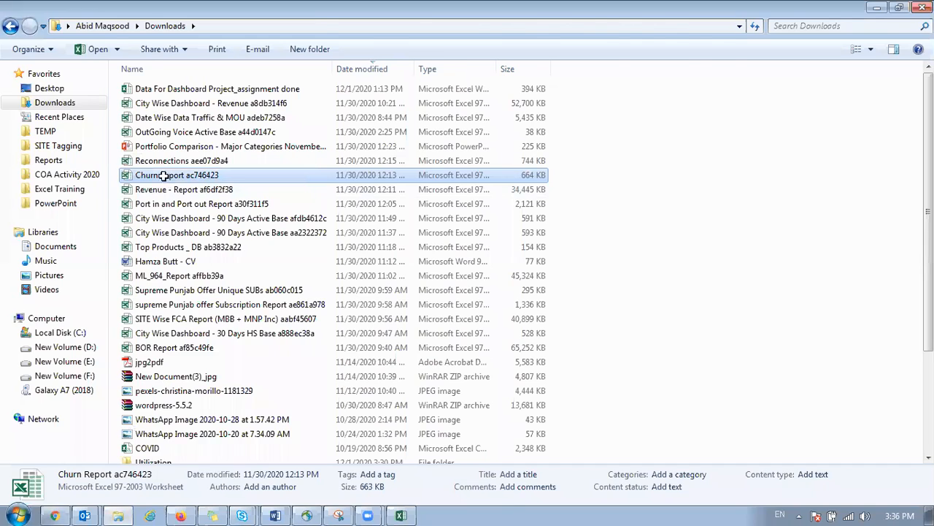
{"action": "left_click", "coordinate": [413, 284]}
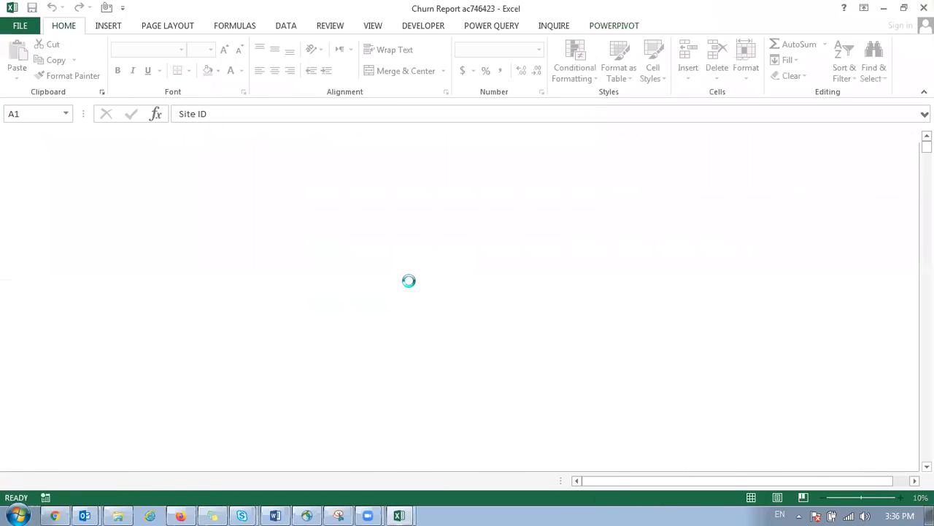
Save the churn report in Downloads as a CSV (Comma delimited) file named Churn, keeping that format, and close it.
{"action": "left_click", "coordinate": [19, 25]}
{"action": "left_click", "coordinate": [58, 161]}
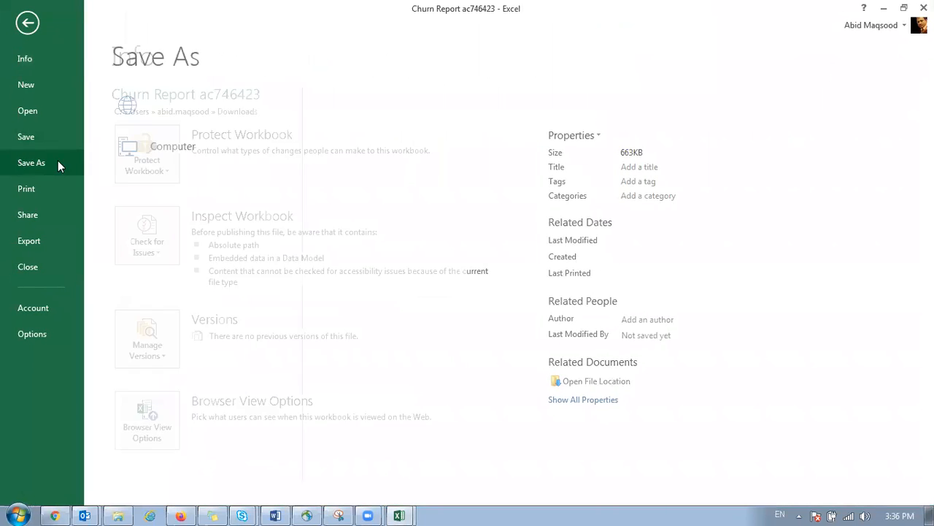
{"action": "key", "text": "F12"}
{"action": "left_click", "coordinate": [381, 315]}
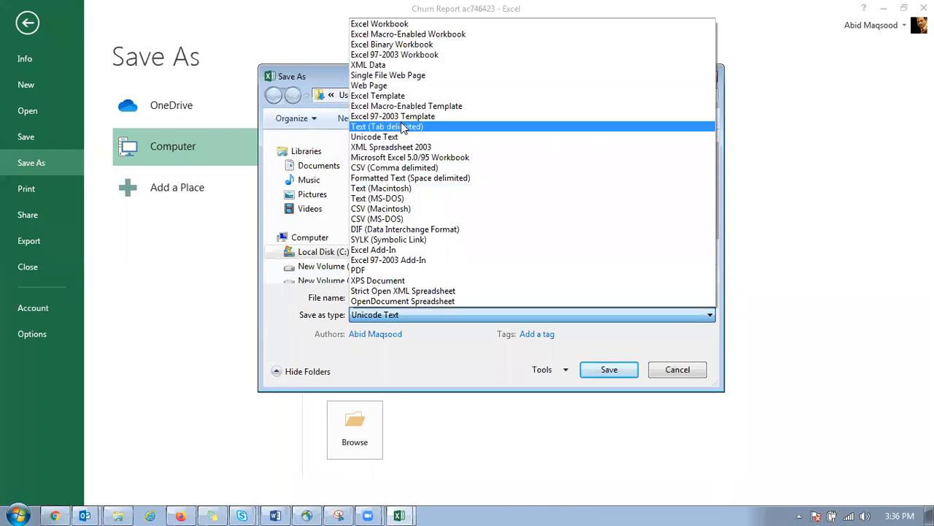
{"action": "left_click", "coordinate": [403, 167]}
{"action": "left_click", "coordinate": [382, 296]}
{"action": "type", "text": "Churn"}
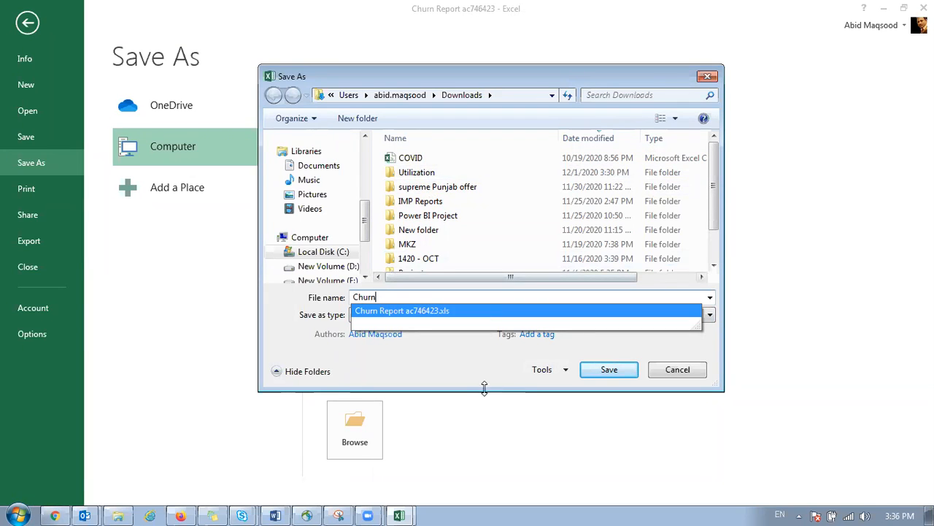
{"action": "left_click", "coordinate": [588, 372]}
{"action": "left_click", "coordinate": [588, 372]}
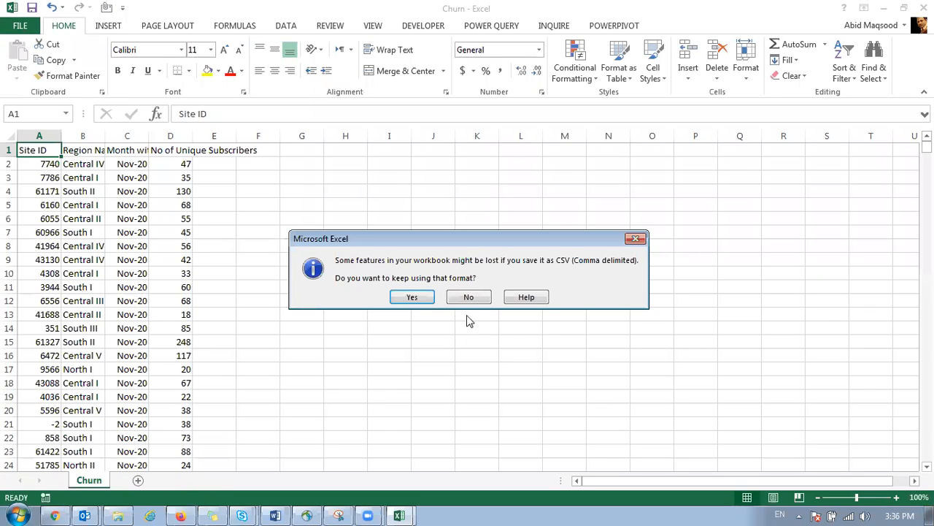
{"action": "left_click", "coordinate": [414, 296]}
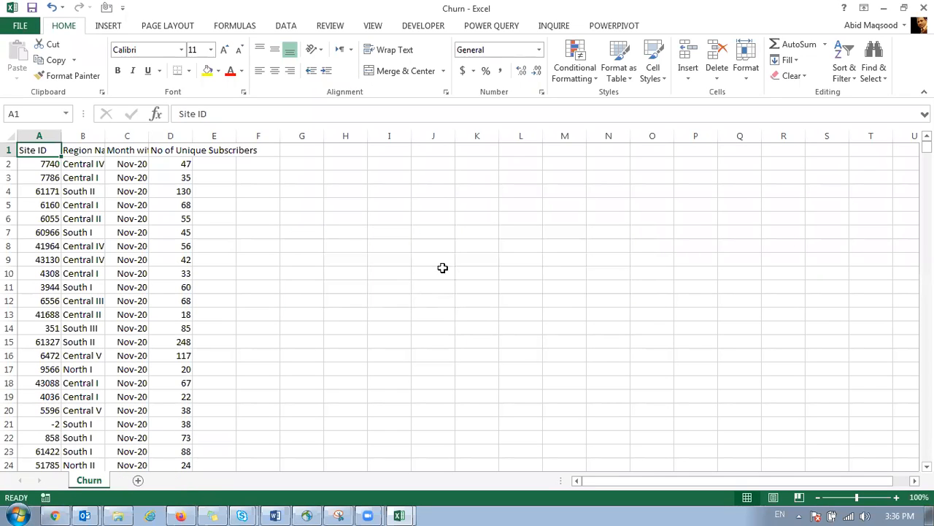
{"action": "left_click", "coordinate": [924, 7]}
{"action": "left_click", "coordinate": [467, 275]}
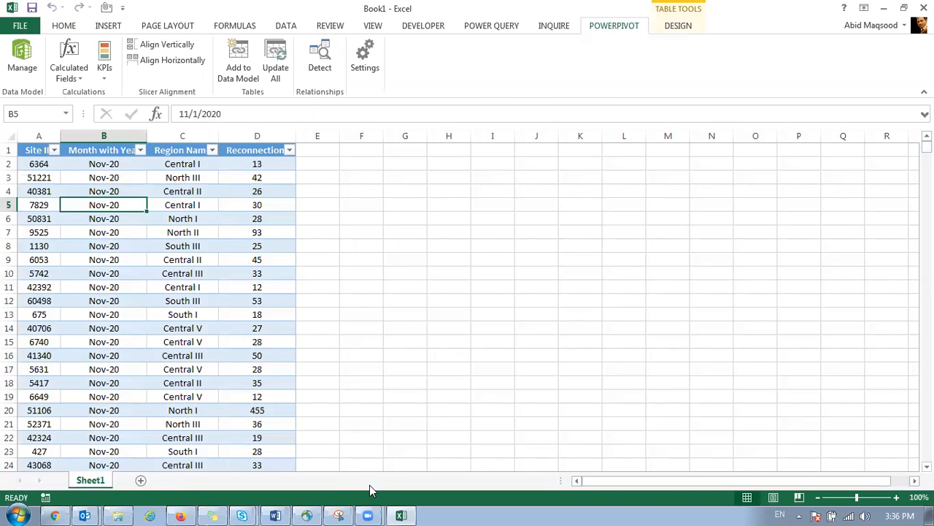
Browse Downloads for Excel workbooks that Power Query can import, and cancel without choosing one.
{"action": "left_click", "coordinate": [482, 26]}
{"action": "left_click", "coordinate": [45, 73]}
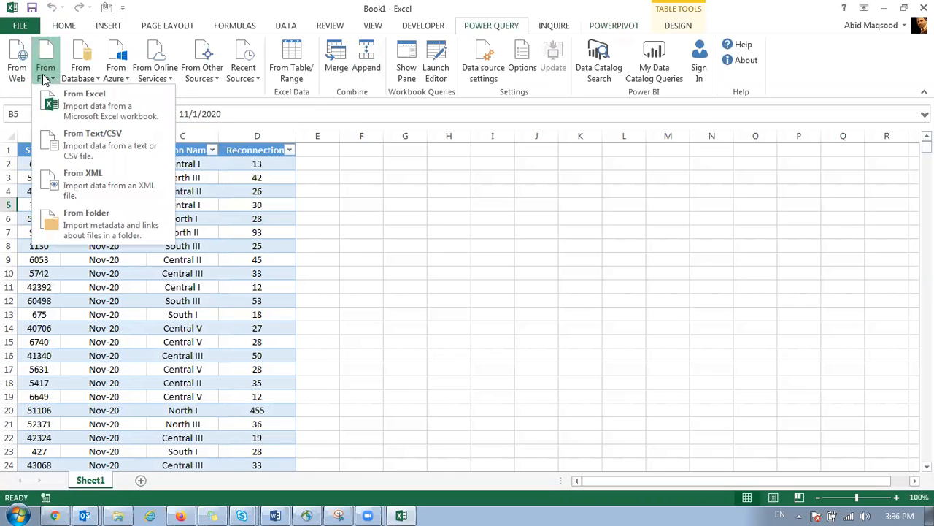
{"action": "left_click", "coordinate": [59, 114]}
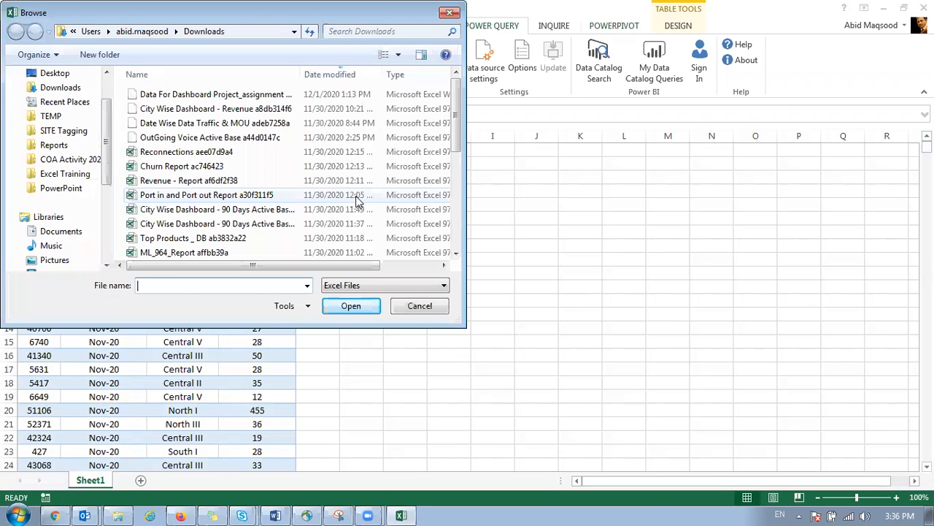
{"action": "key", "text": "Escape"}
Open the Churn CSV file from Downloads in Power Query's Text/CSV import preview.
{"action": "left_click", "coordinate": [45, 73]}
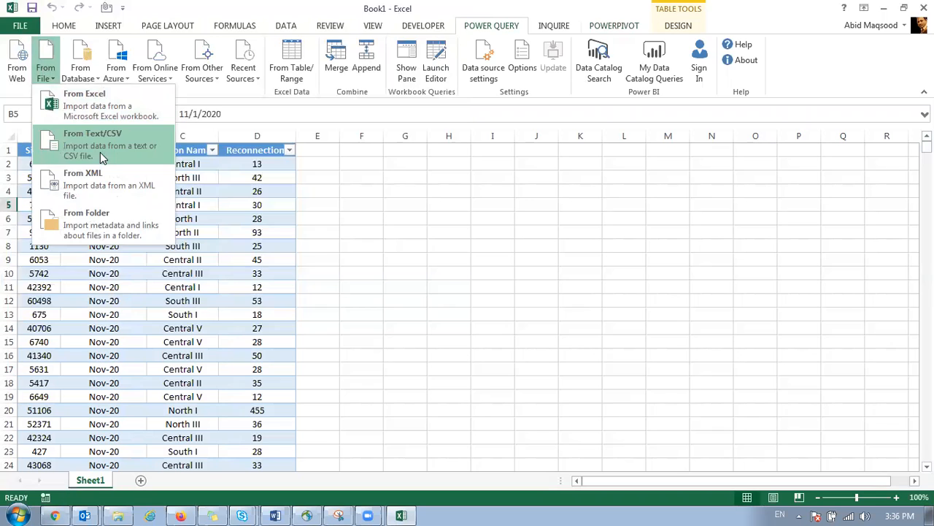
{"action": "left_click", "coordinate": [100, 152]}
{"action": "left_click", "coordinate": [173, 97]}
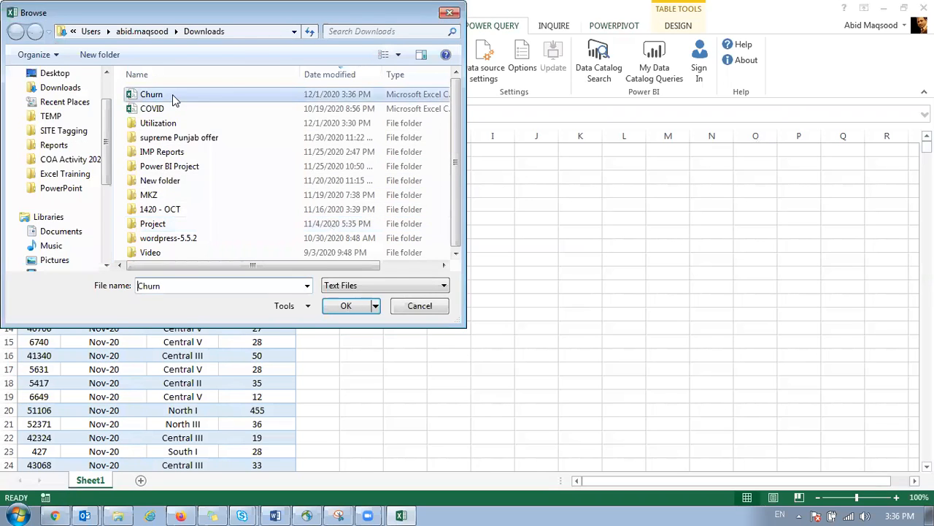
{"action": "double_click", "coordinate": [173, 97]}
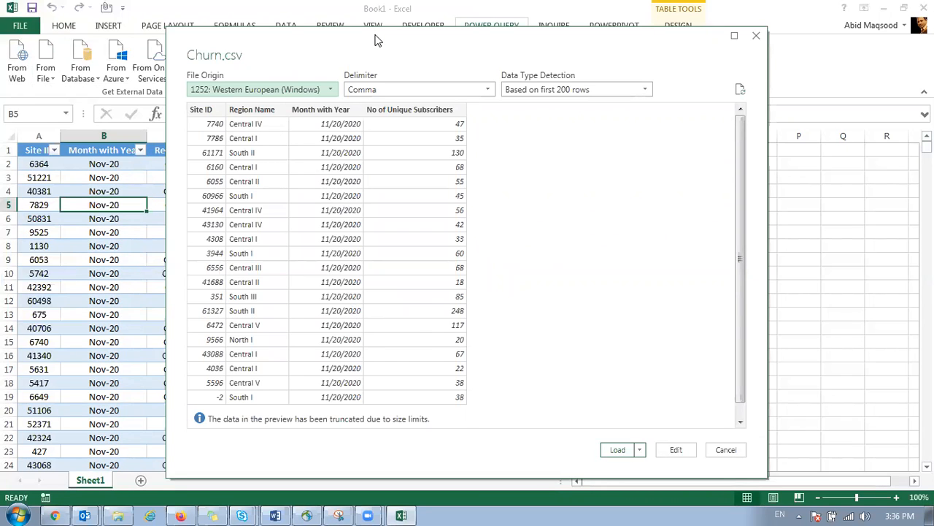
Load the previewed Churn CSV data into the workbook as a query without editing it.
{"action": "left_click_drag", "start_coordinate": [375, 40], "coordinate": [325, 48]}
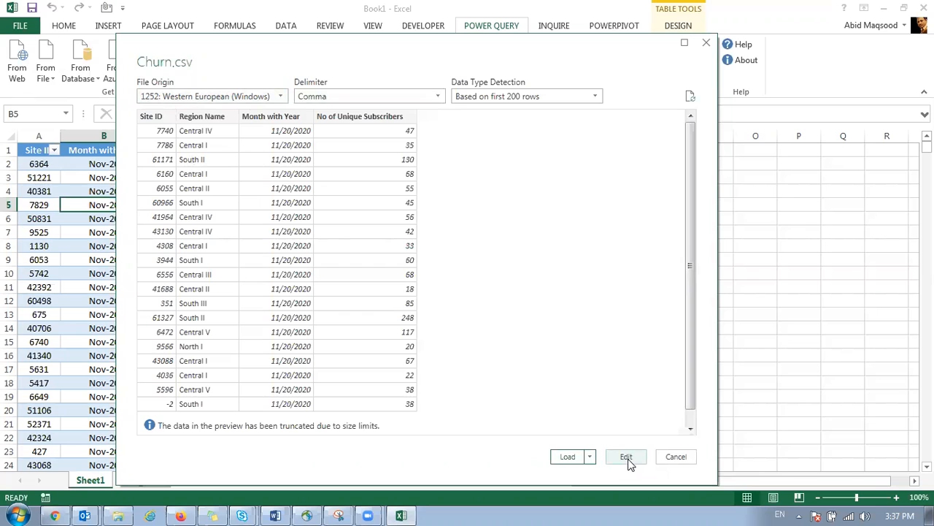
{"action": "left_click", "coordinate": [569, 458]}
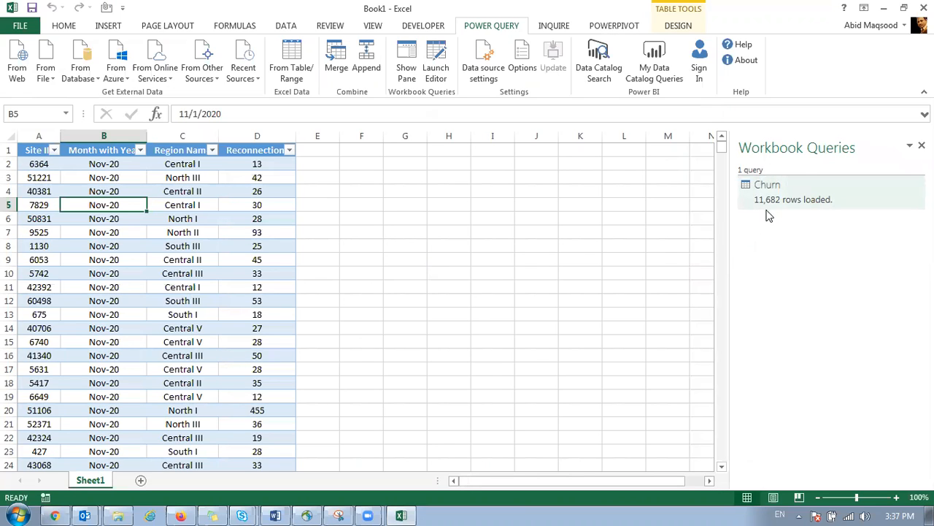
{"action": "mouse_move", "coordinate": [813, 212]}
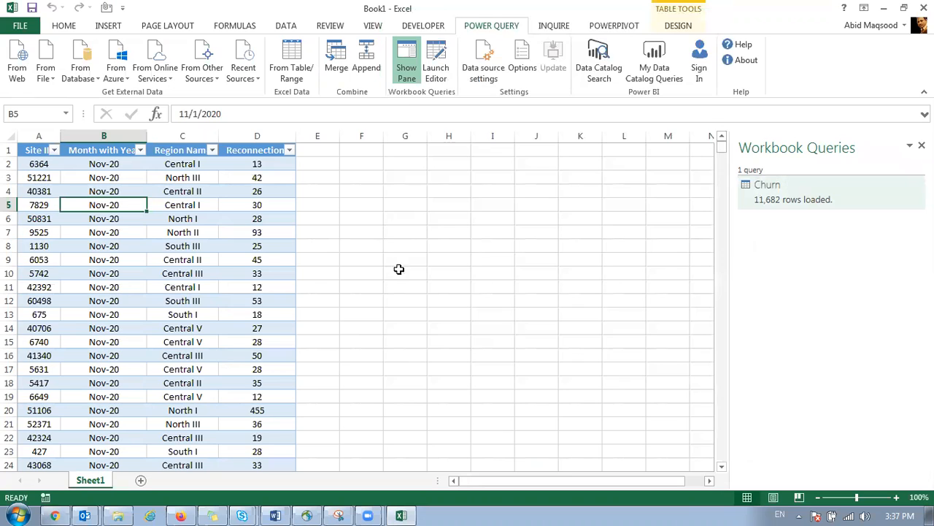
Open the PowerPivot data model and compare the records of the Table2 and Churn tables.
{"action": "left_click", "coordinate": [603, 26]}
{"action": "left_click", "coordinate": [23, 55]}
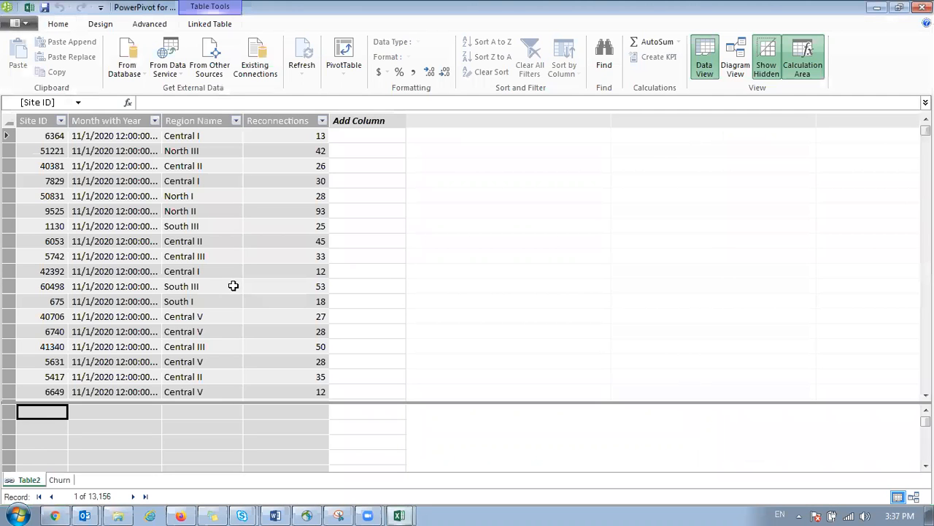
{"action": "left_click", "coordinate": [62, 479]}
{"action": "left_click", "coordinate": [31, 480]}
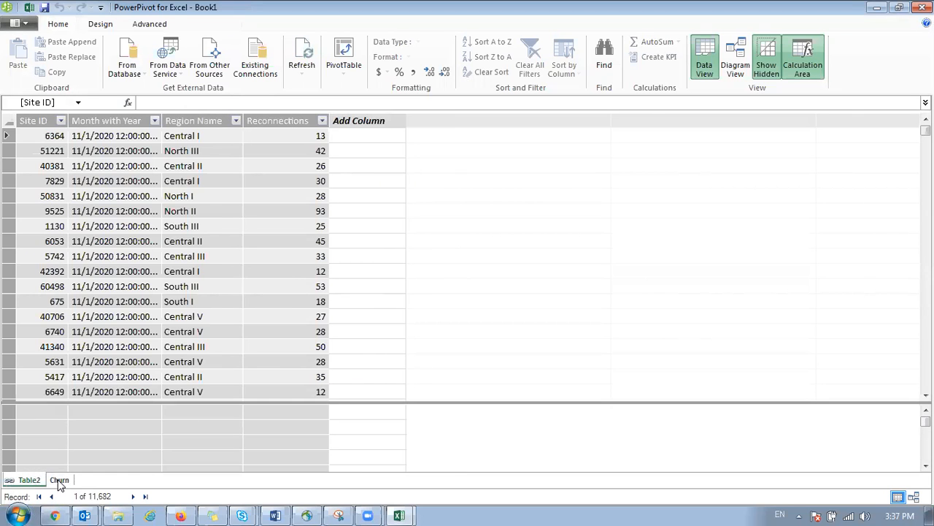
{"action": "left_click", "coordinate": [59, 480]}
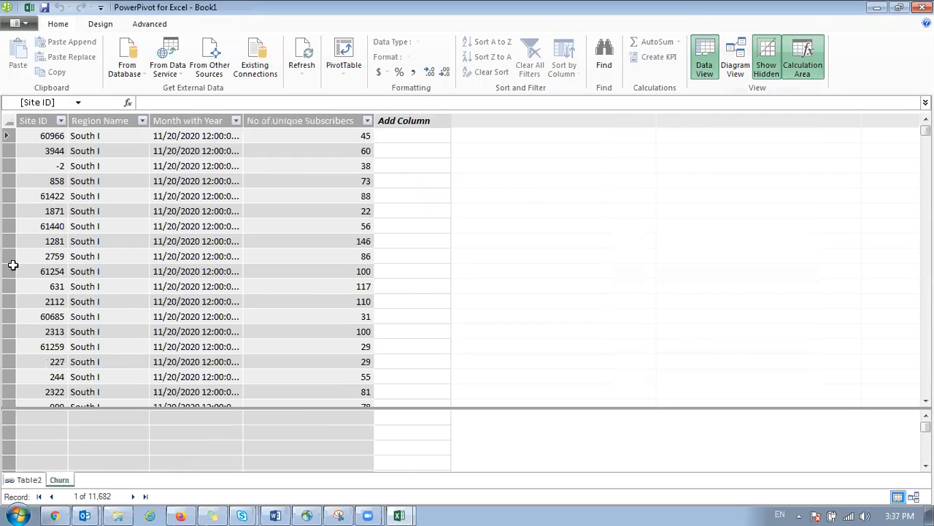
Review Table2 and Churn once more and show the data model in Diagram View.
{"action": "left_click", "coordinate": [29, 479]}
{"action": "left_click", "coordinate": [59, 479]}
{"action": "left_click", "coordinate": [735, 60]}
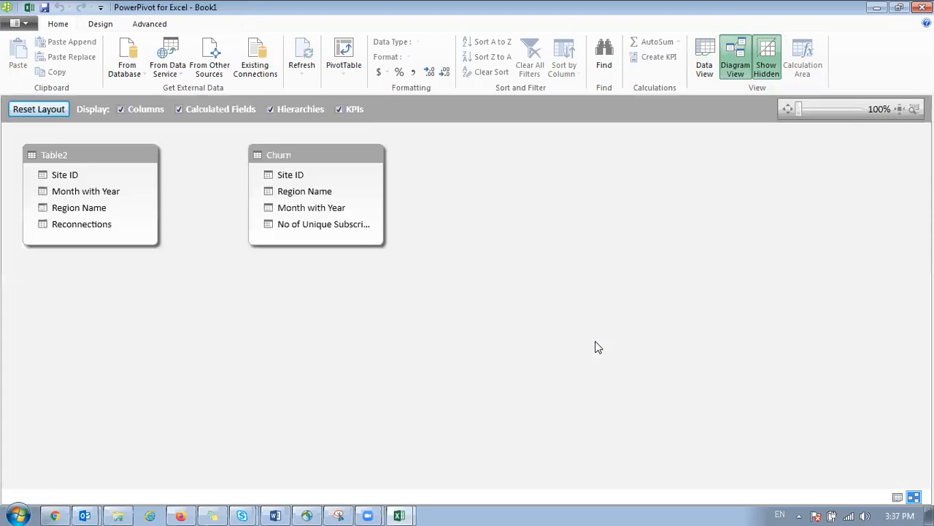